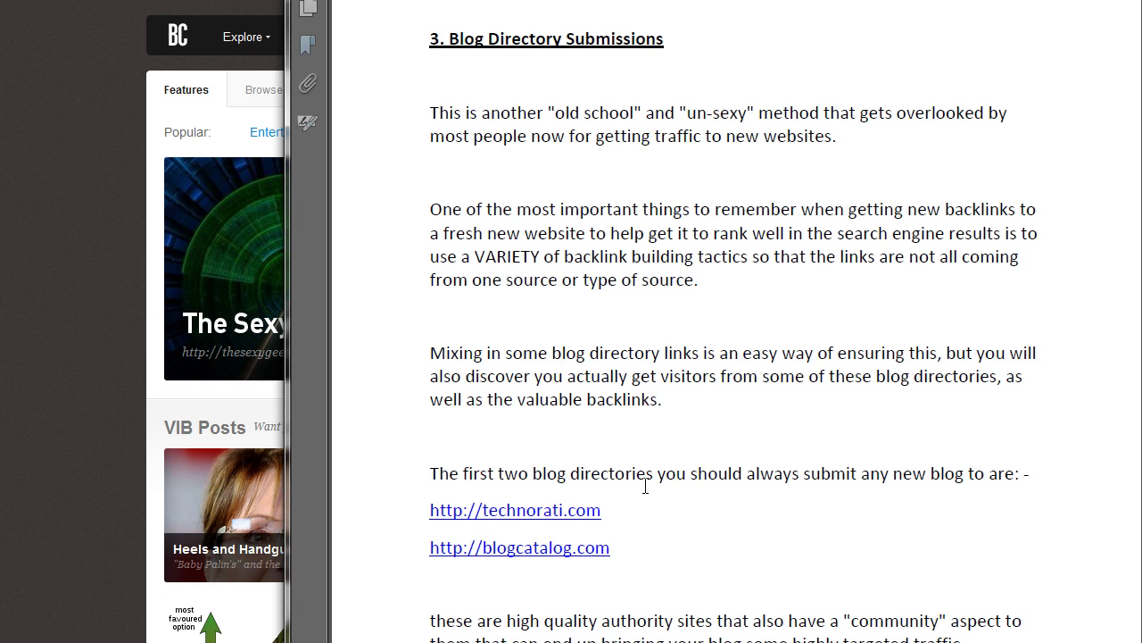
Examine the blog directory submission section and its list of directories with PR ratings in the PDF guide
scroll(731, 322, "down", 15)
scroll(1097, 387, "down", 2)
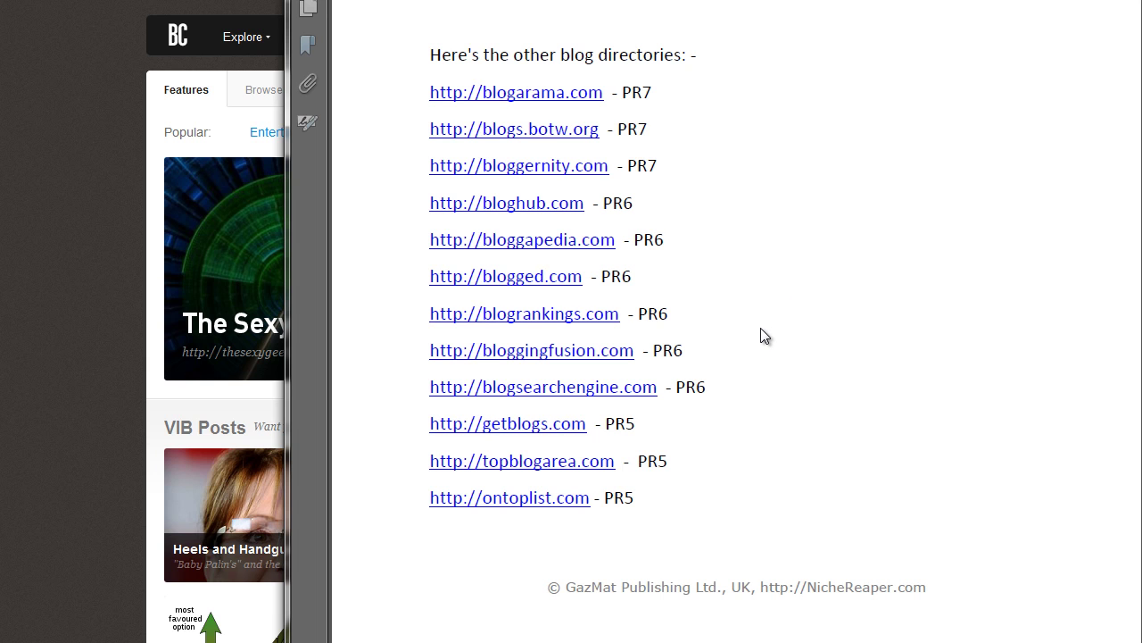
left_click(661, 128)
left_click_drag(646, 128, 429, 128)
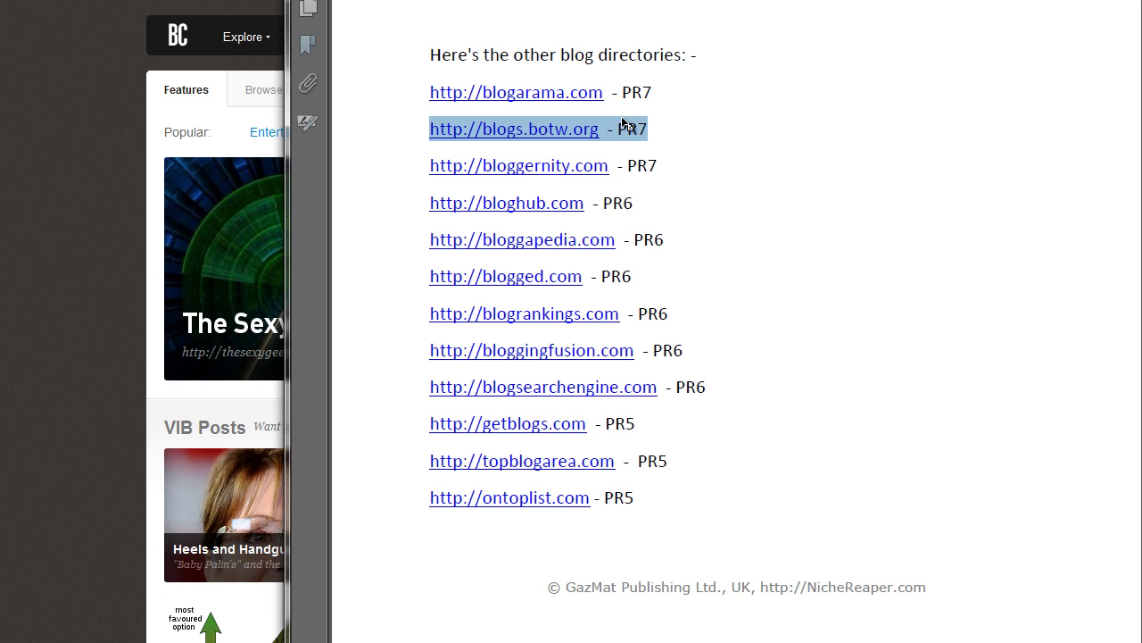
key("Right")
scroll(794, 248, "down", 10)
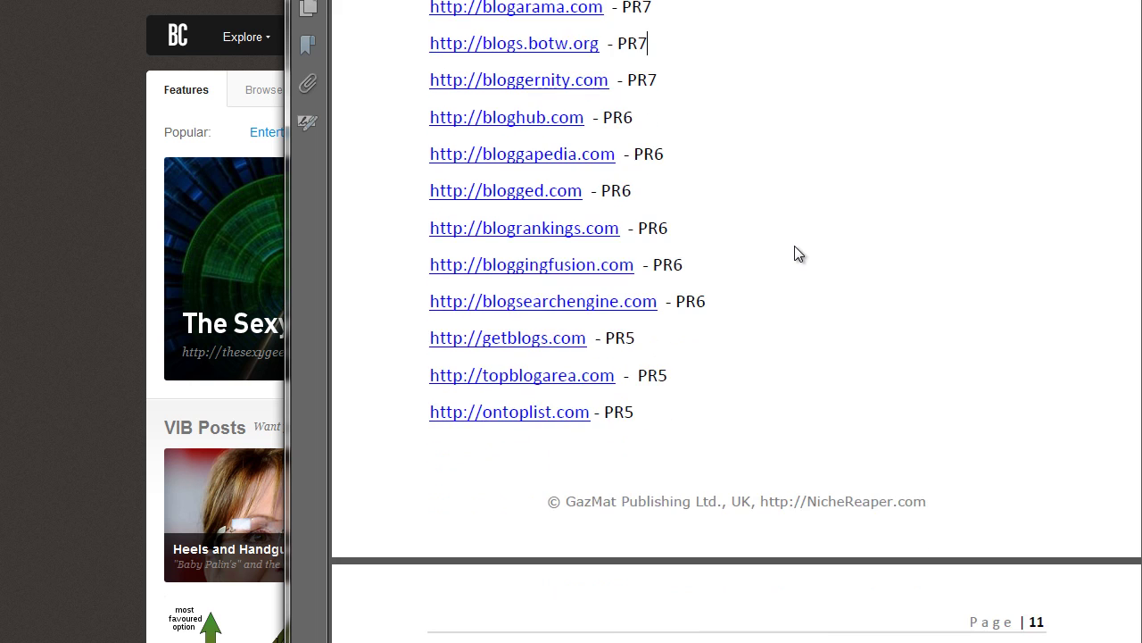
scroll(794, 254, "down", 2)
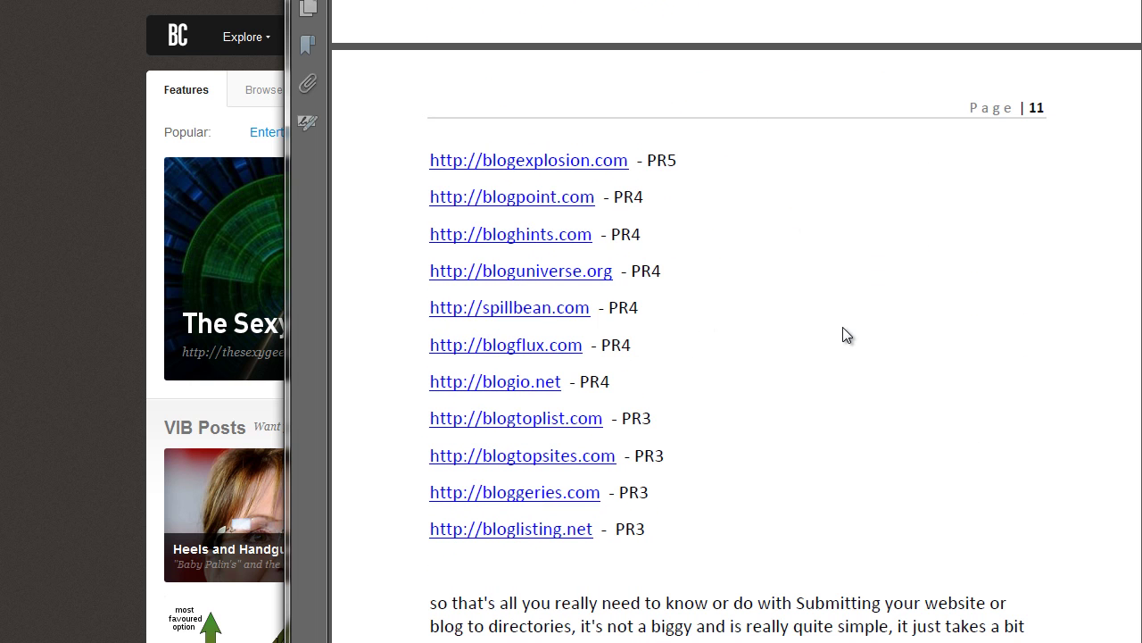
scroll(842, 327, "up", 10)
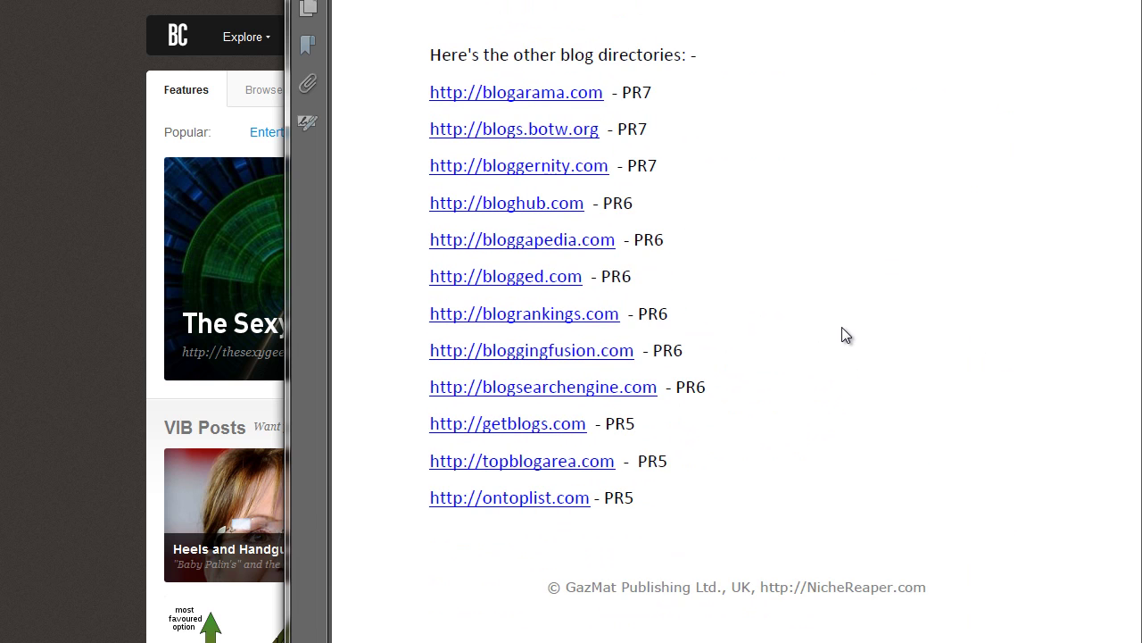
Switch to BlogCatalog, review the blogs listed on the account profile and open the form for adding a new blog
left_click(90, 247)
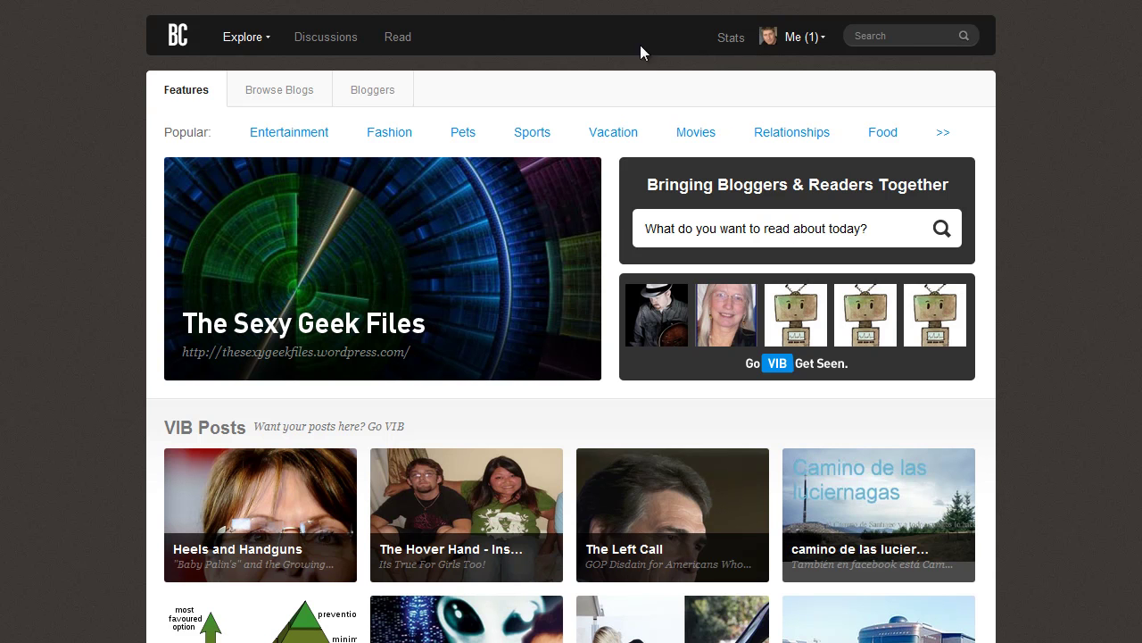
left_click(721, 1)
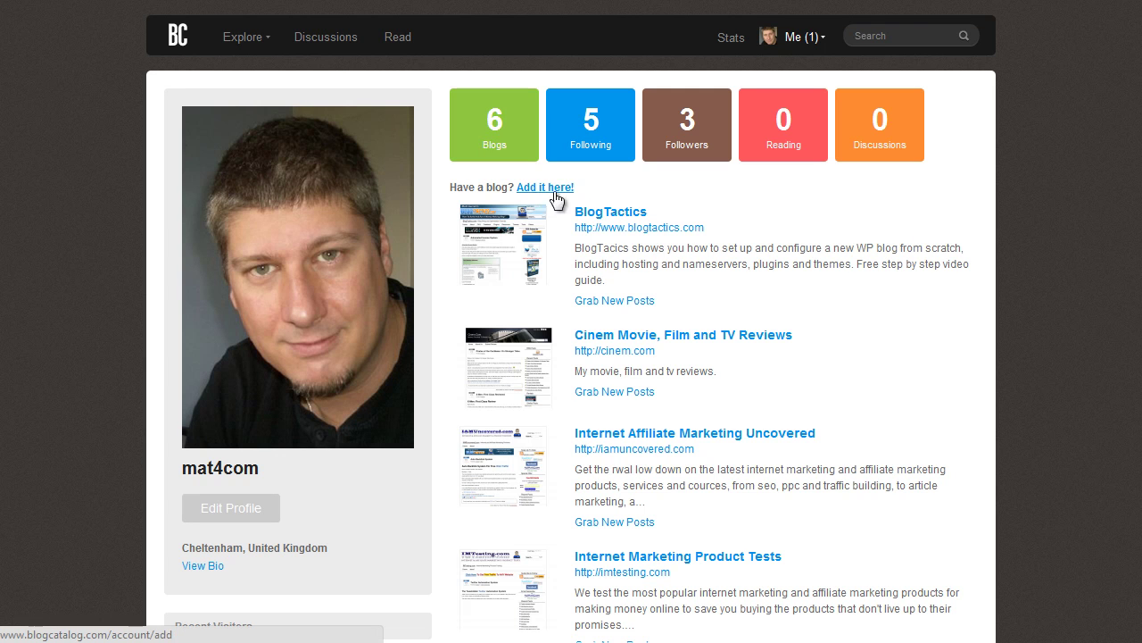
scroll(777, 291, "down", 2)
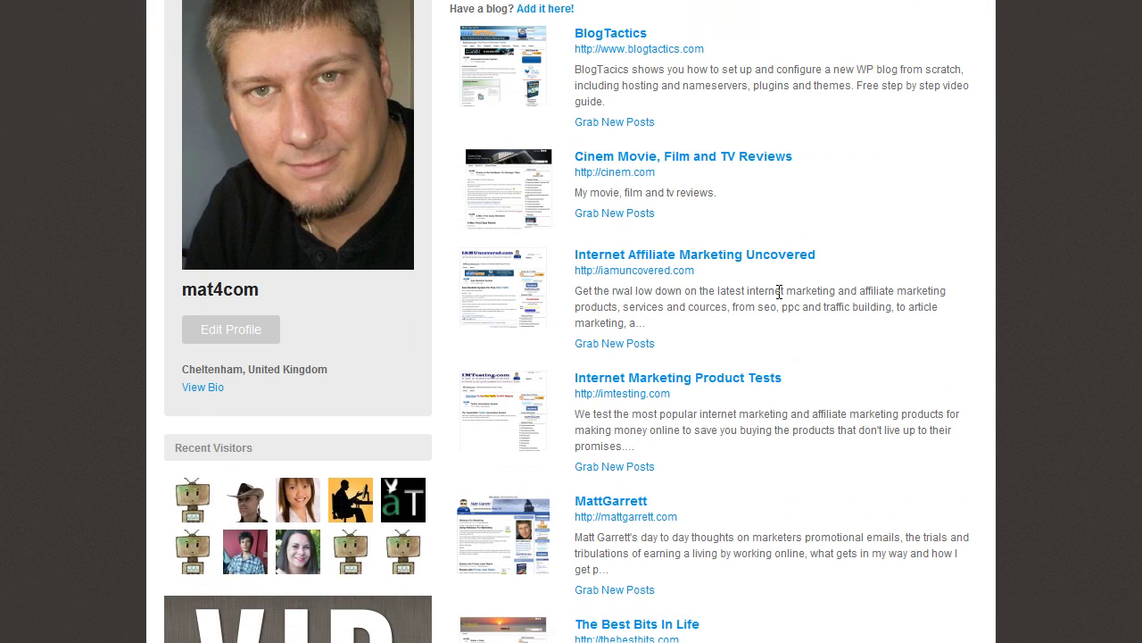
scroll(791, 323, "down", 1)
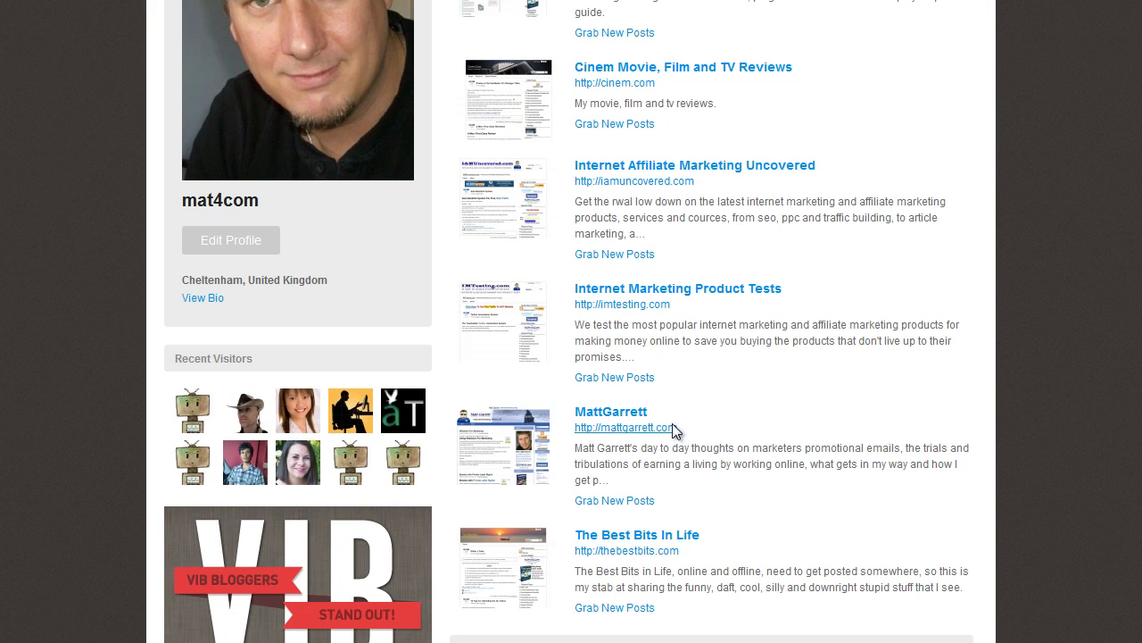
scroll(733, 391, "up", 3)
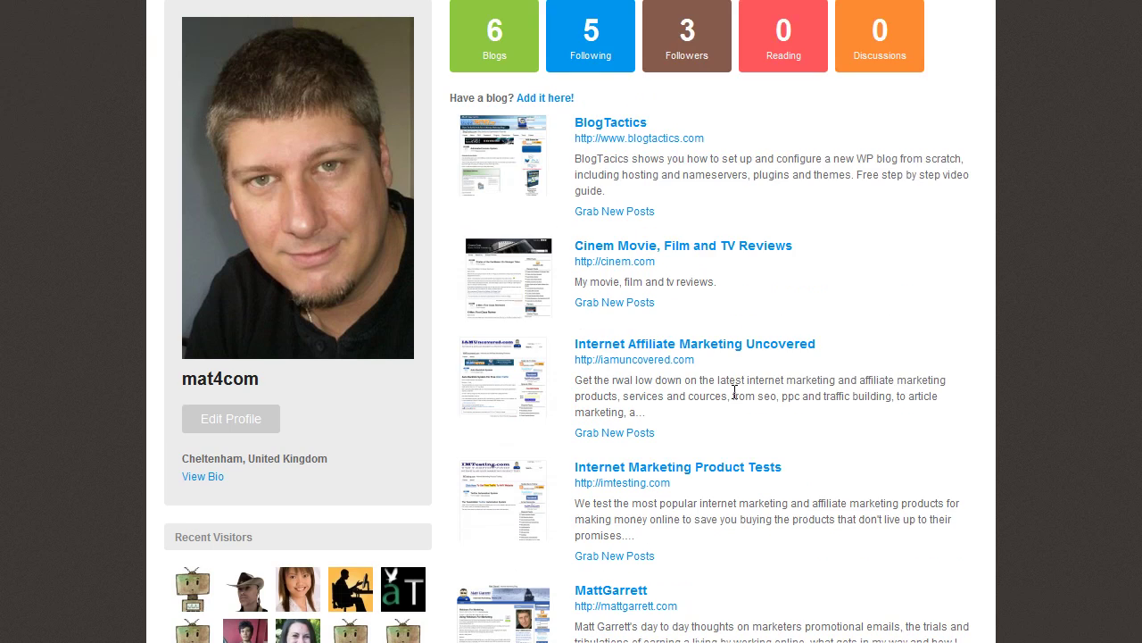
left_click(561, 187)
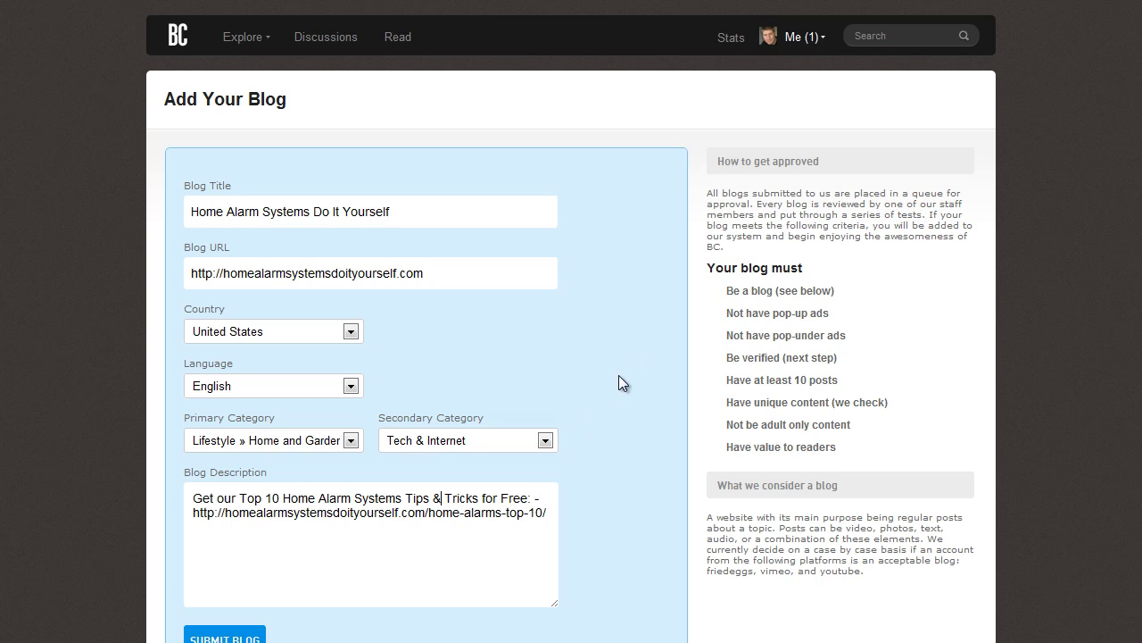
Submit the Home Alarm Systems Do It Yourself blog and decline the paid special offers
scroll(441, 420, "down", 2)
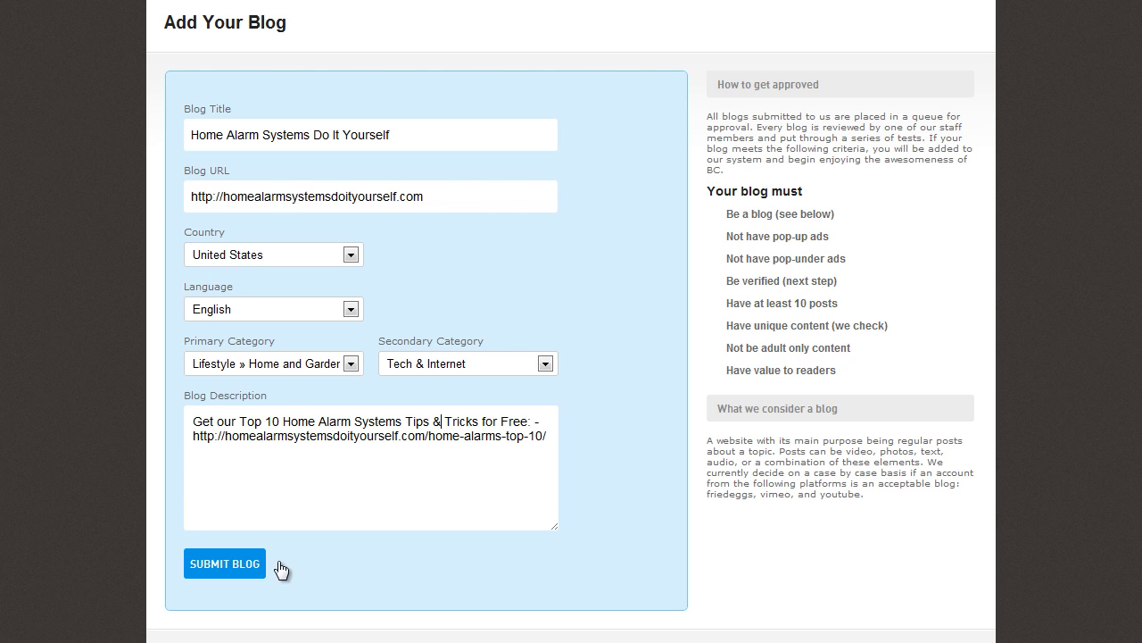
left_click(235, 564)
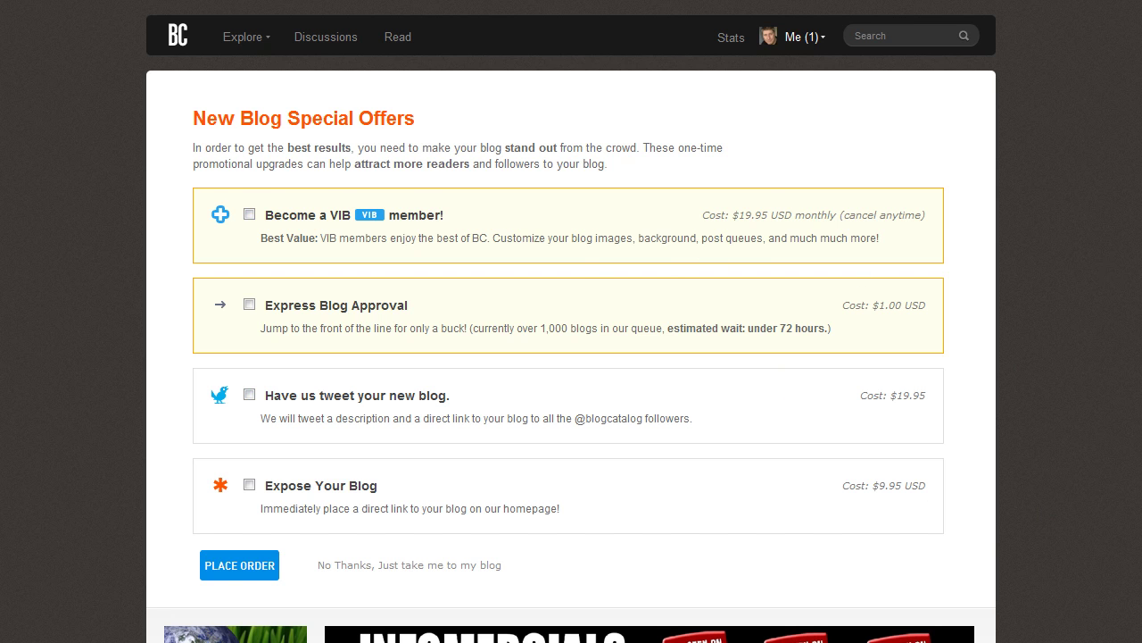
scroll(571, 357, "down", 1)
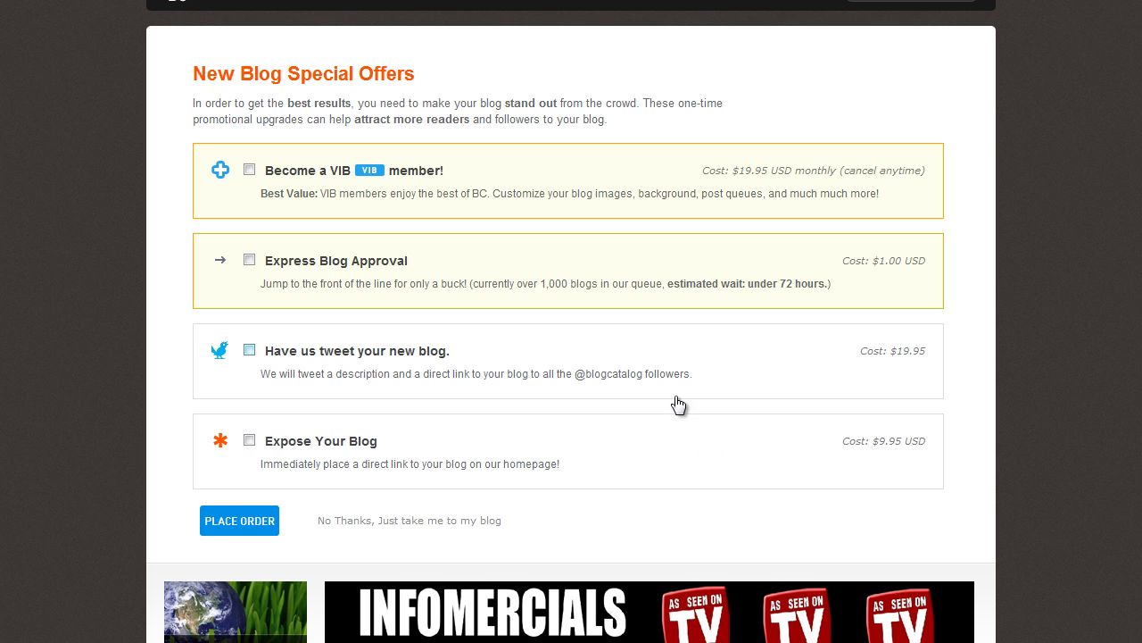
left_click(247, 531)
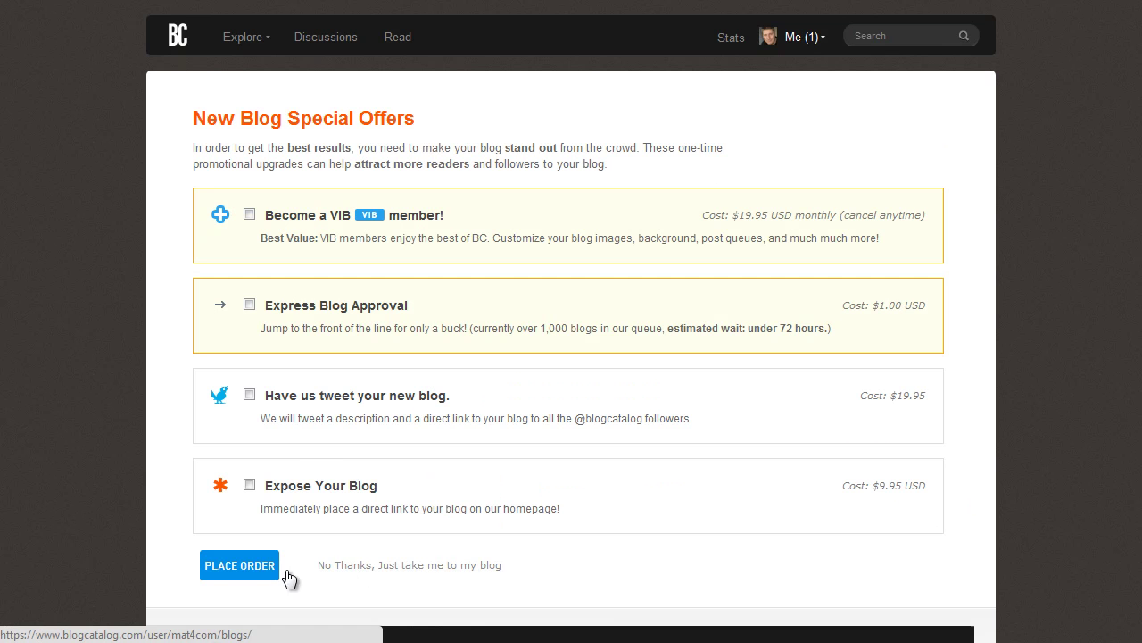
left_click(396, 567)
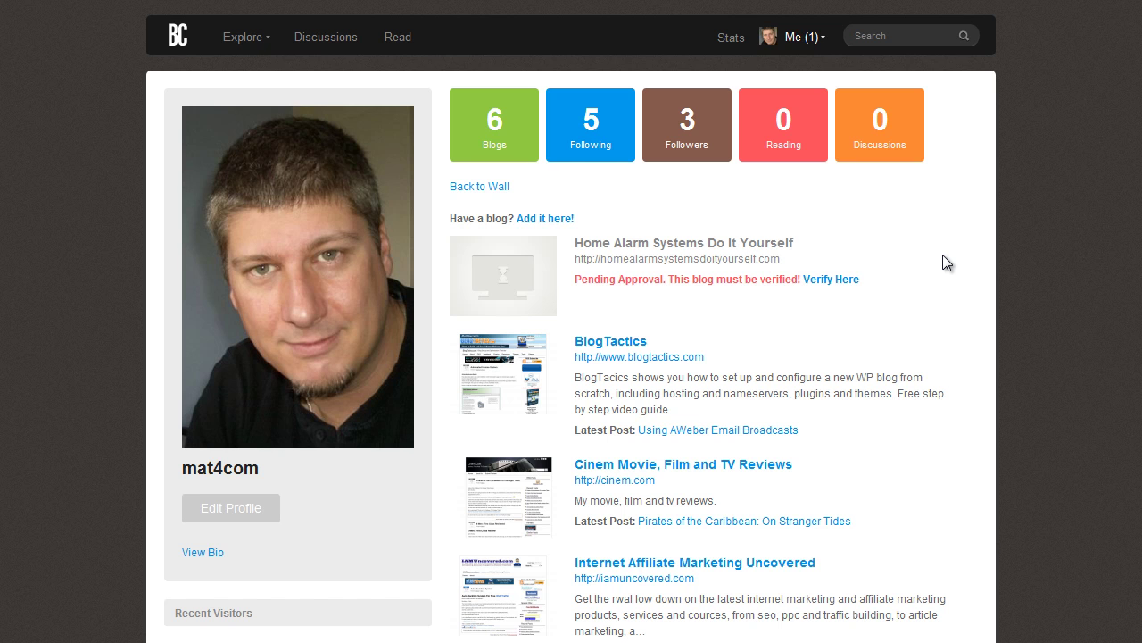
Open the verification instructions for the pending Home Alarm Systems Do It Yourself blog and copy the verification meta tag
left_click(825, 280)
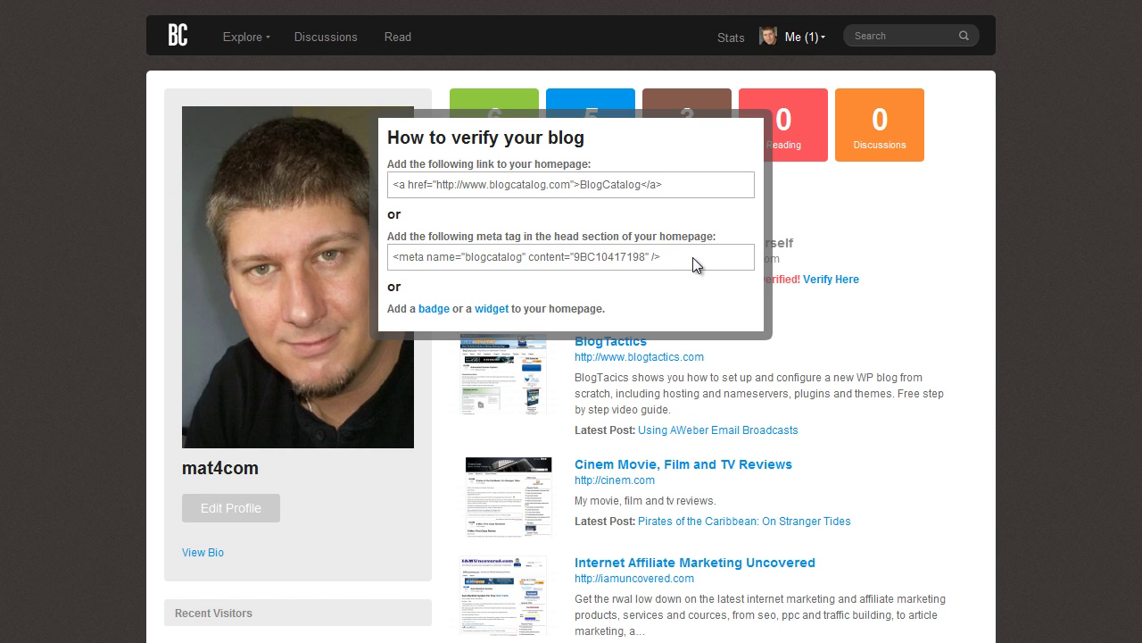
left_click_drag(686, 257, 369, 267)
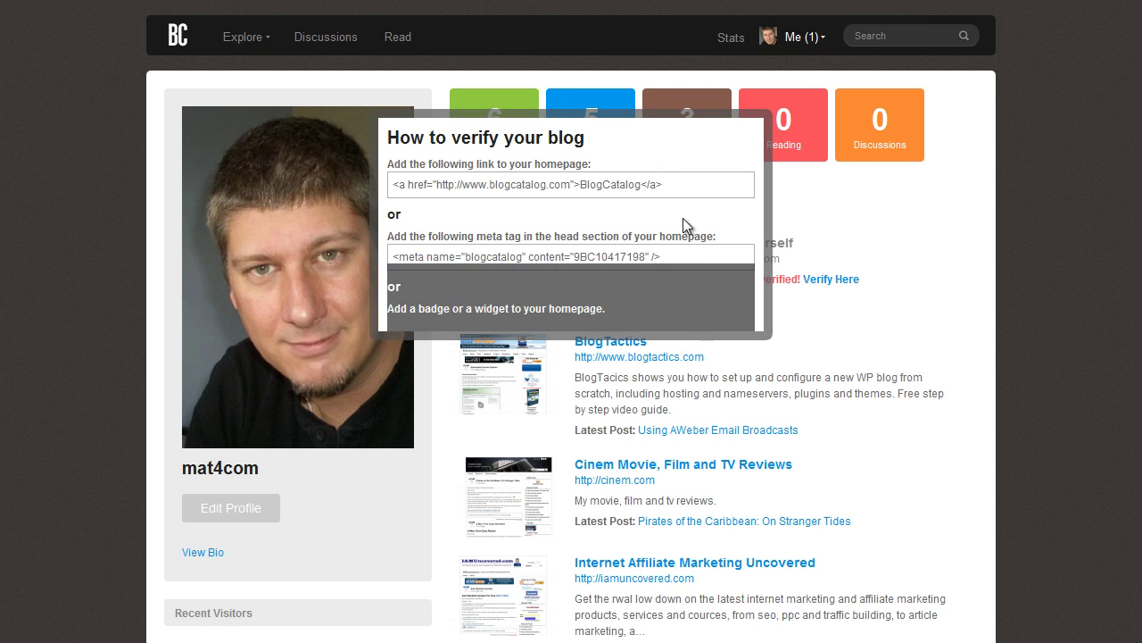
left_click(676, 255)
left_click_drag(676, 255, 389, 265)
key("ctrl+c")
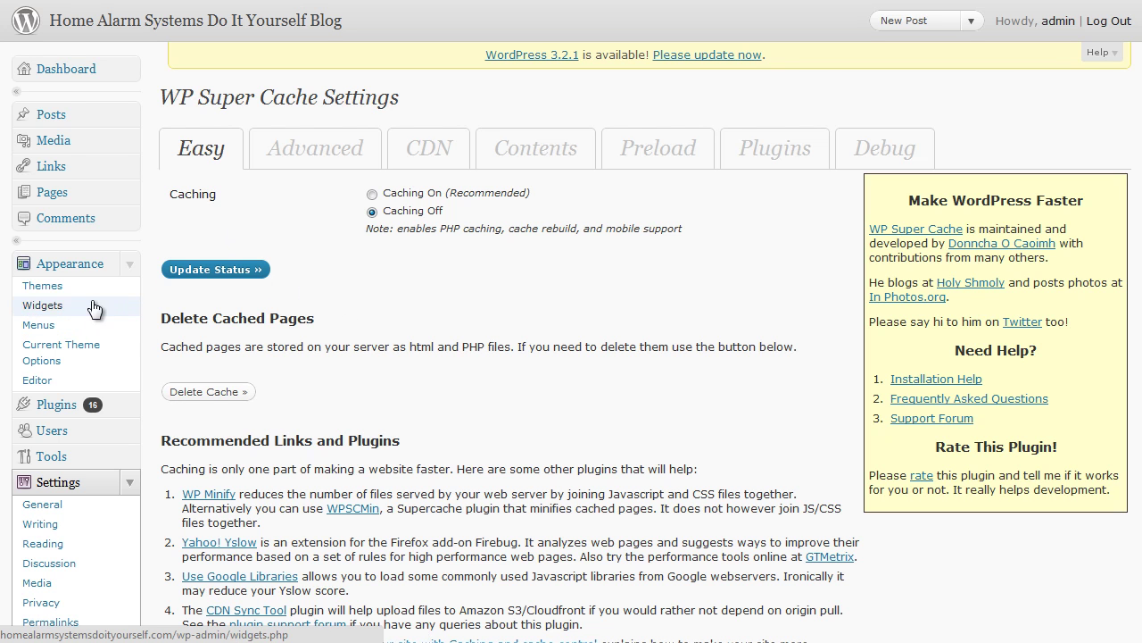
In the WordPress admin, paste the BlogCatalog verification meta tag below the header START comment in iNove's header.php and update the file
left_click(36, 380)
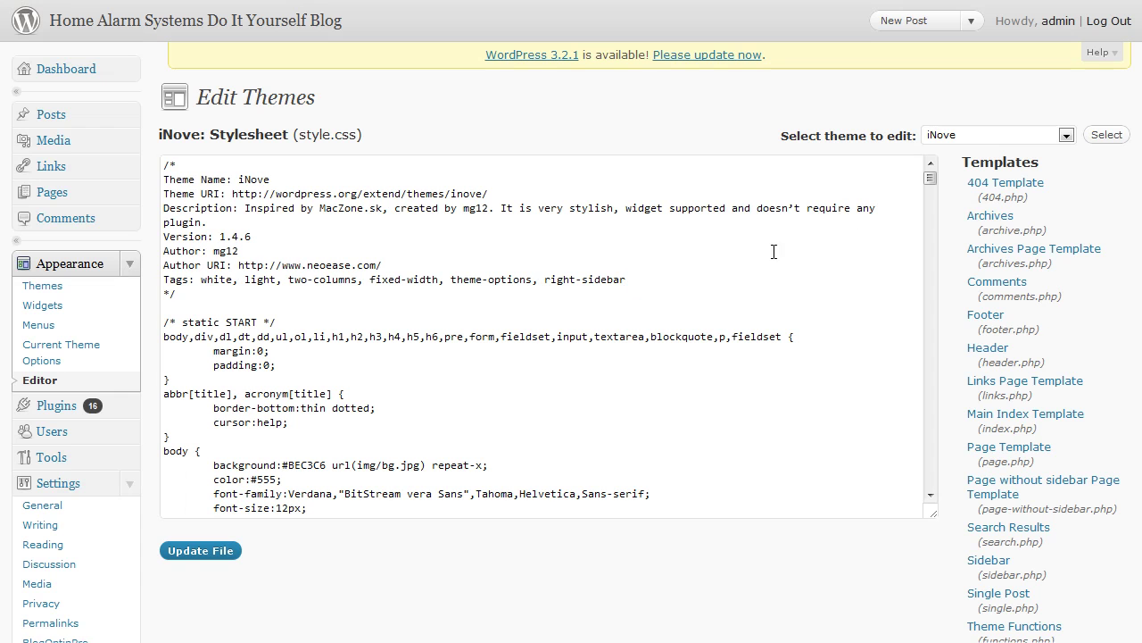
left_click(997, 350)
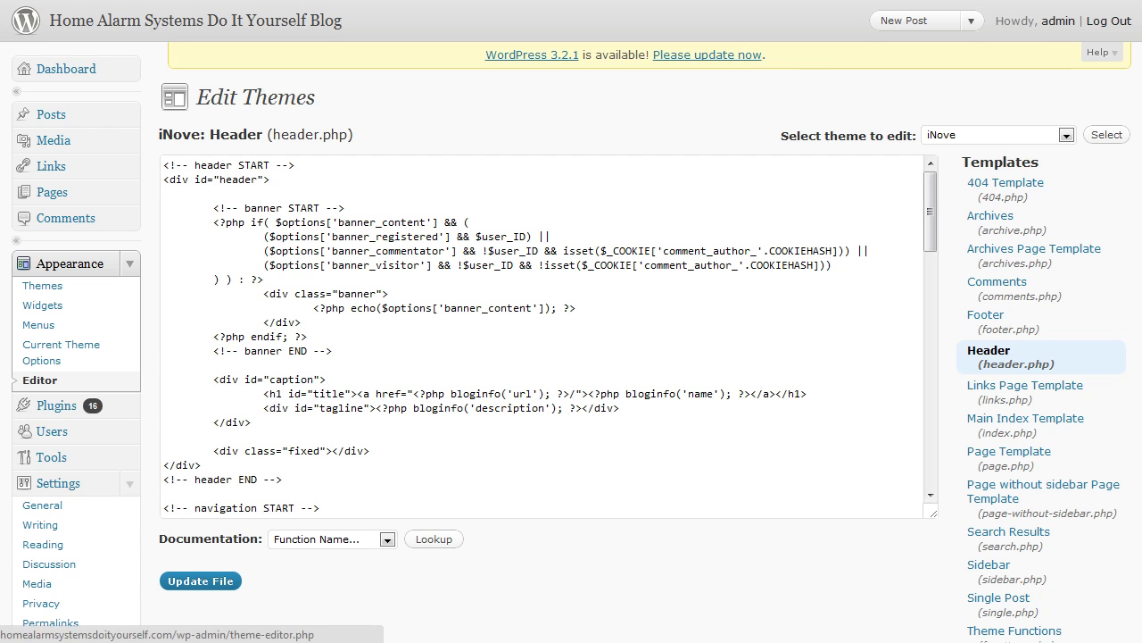
scroll(549, 336, "down", 1)
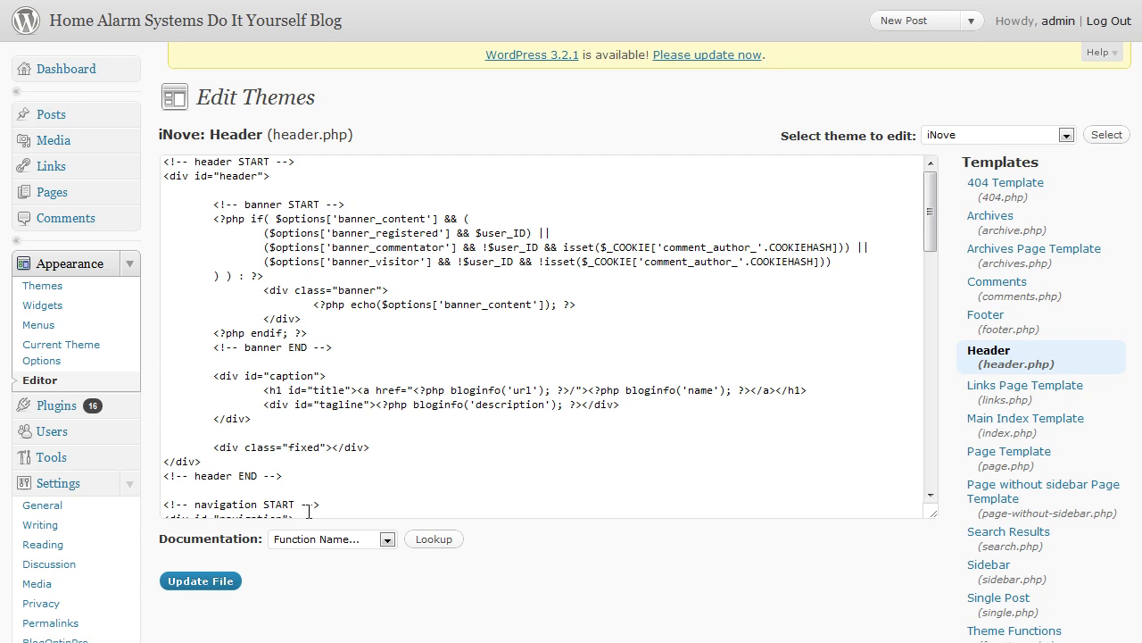
left_click(307, 162)
key("Return")
key("ctrl+v")
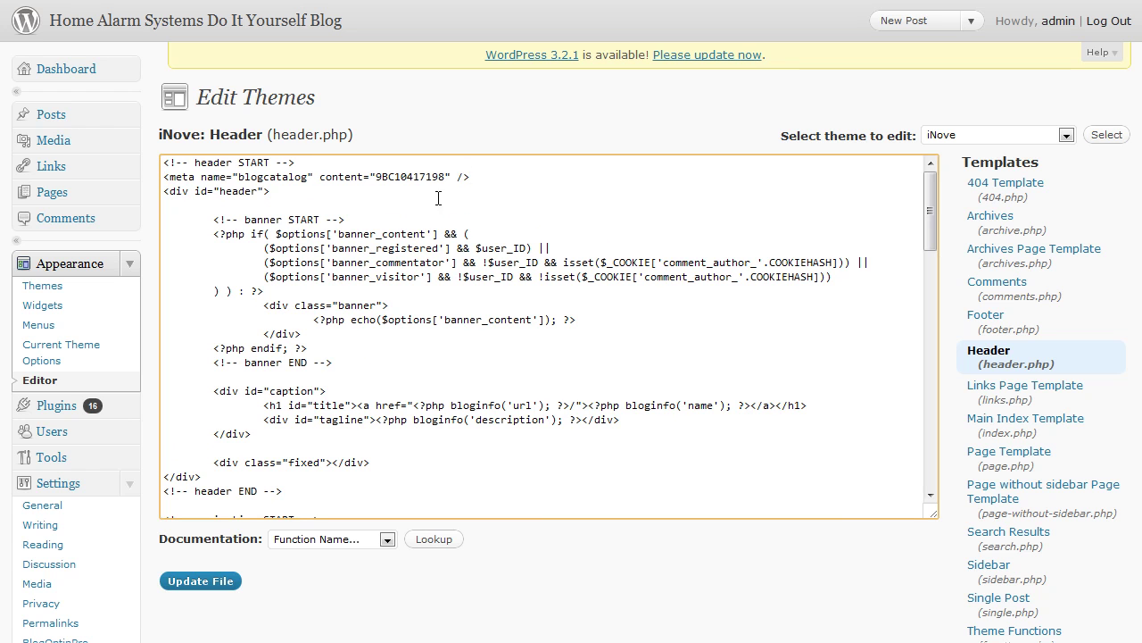
left_click(215, 581)
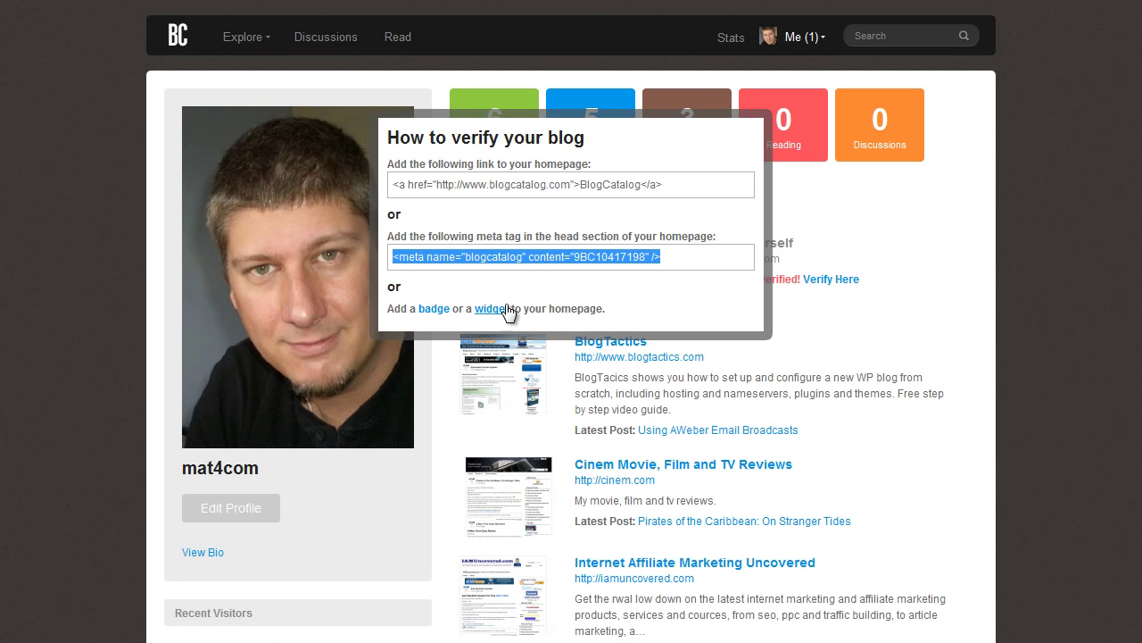
Switch back to BlogCatalog and re-examine the verification instructions and meta tag of the pending blog
left_click(843, 322)
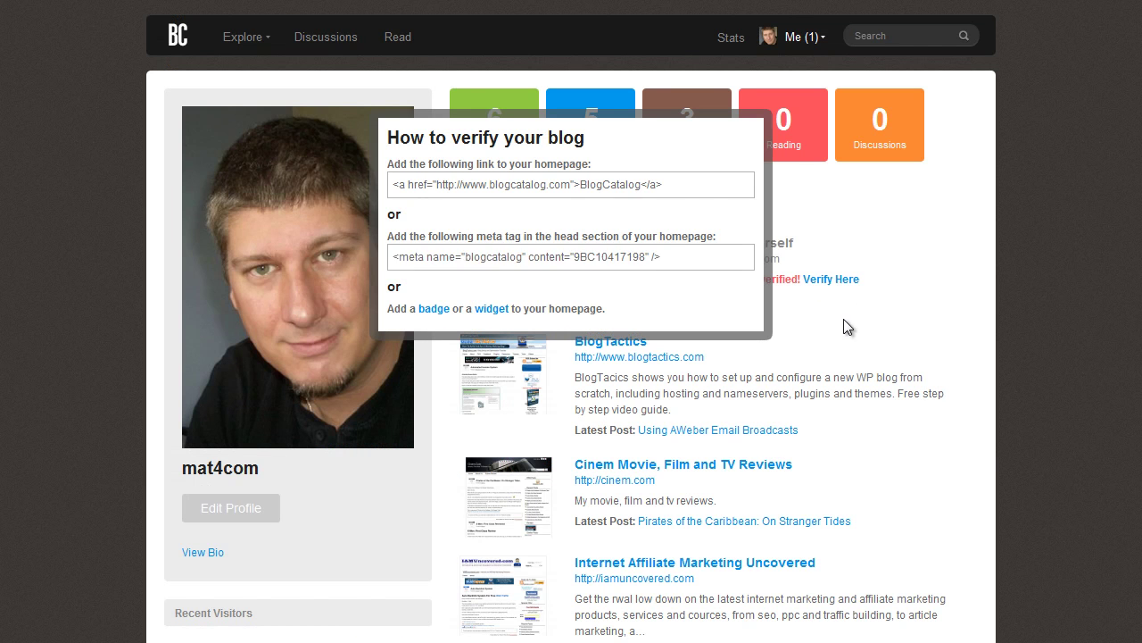
left_click(830, 280)
left_click(850, 241)
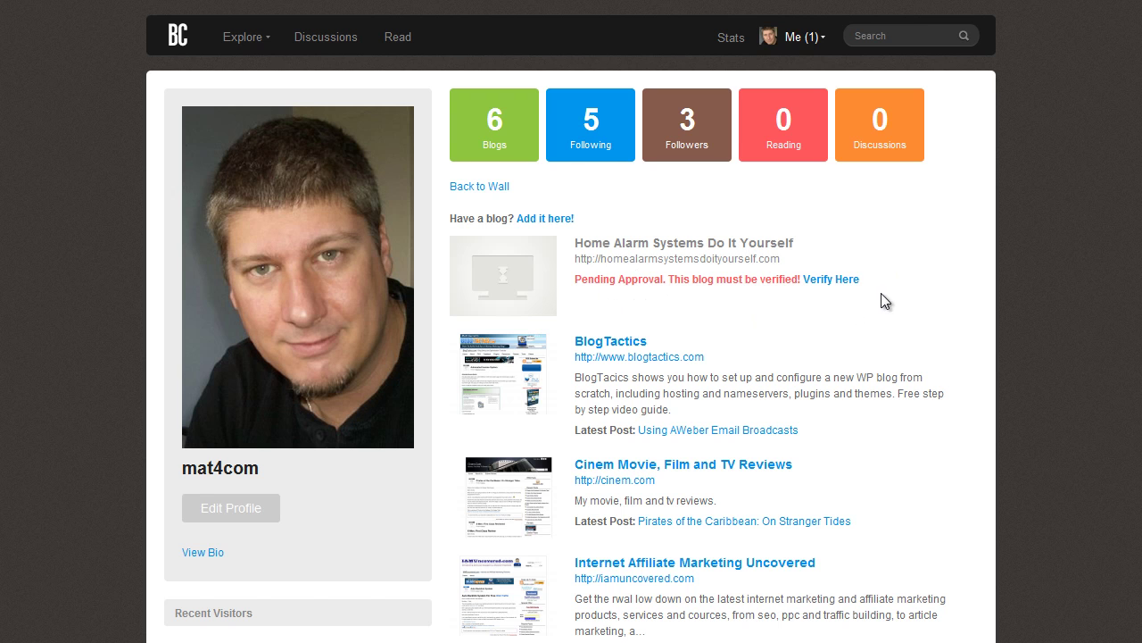
left_click(835, 279)
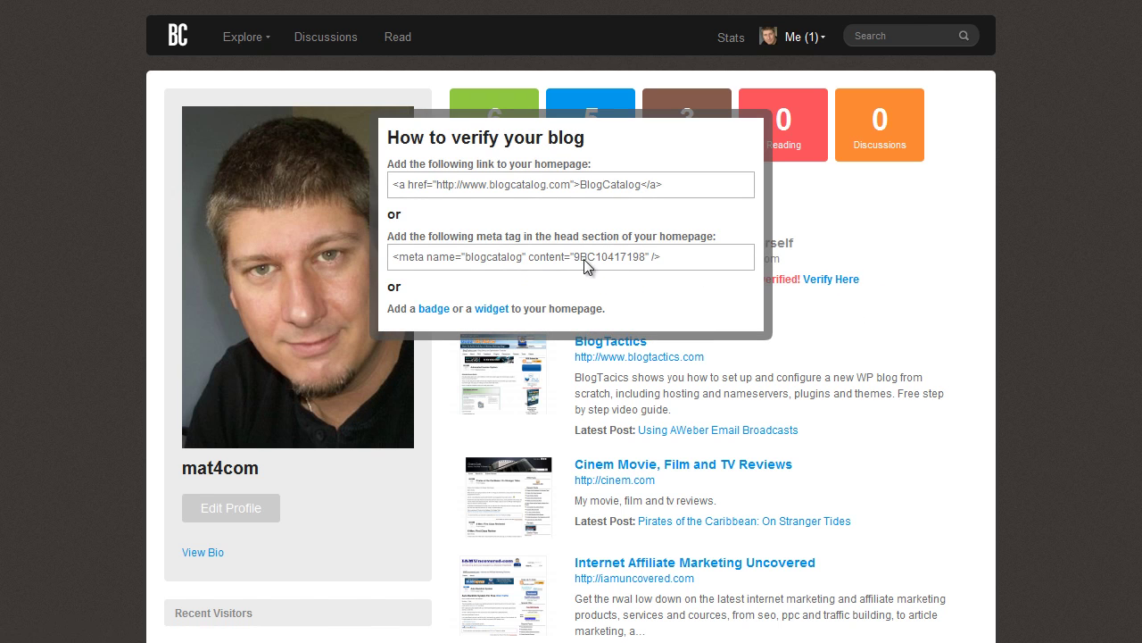
left_click_drag(674, 260, 554, 339)
left_click(308, 247)
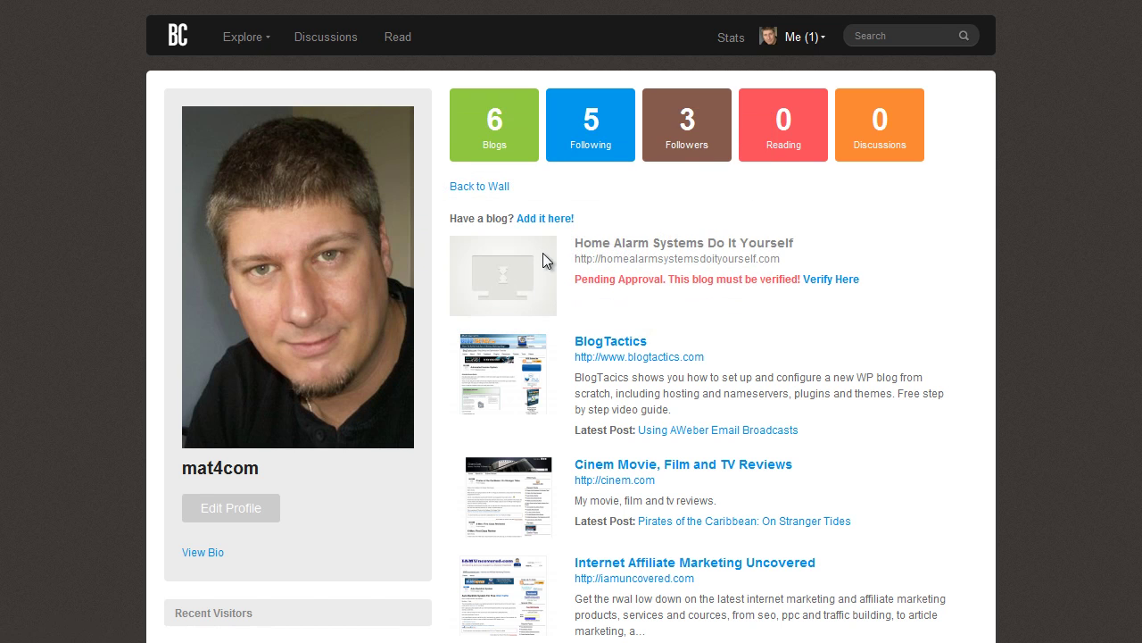
left_click(839, 284)
left_click_drag(674, 261, 396, 258)
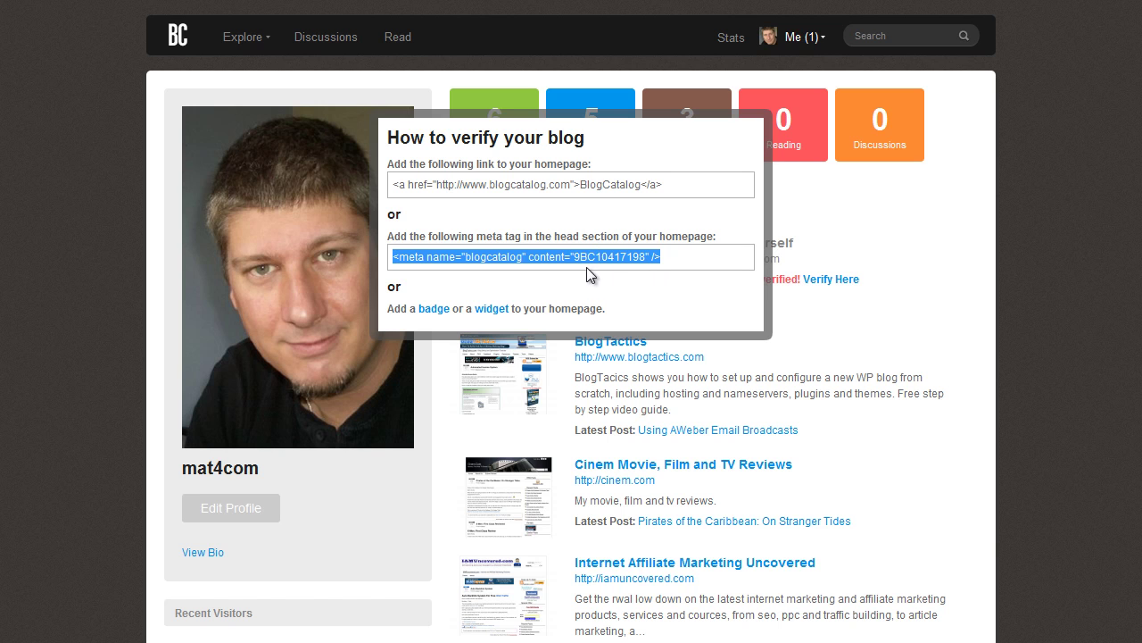
left_click(859, 236)
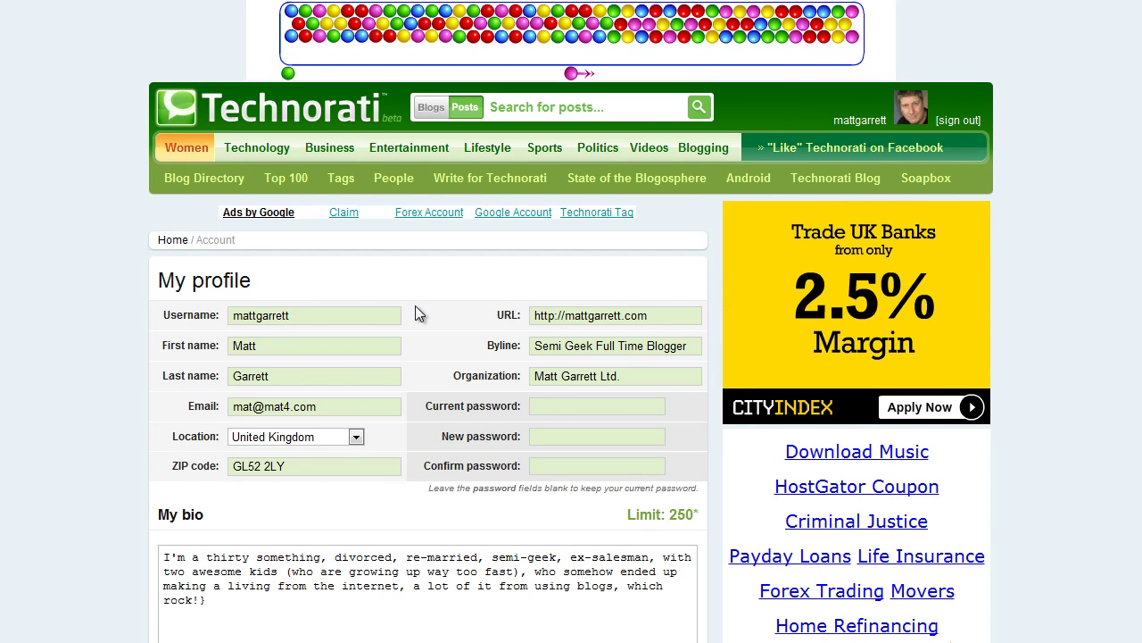
scroll(415, 306, "down", 3)
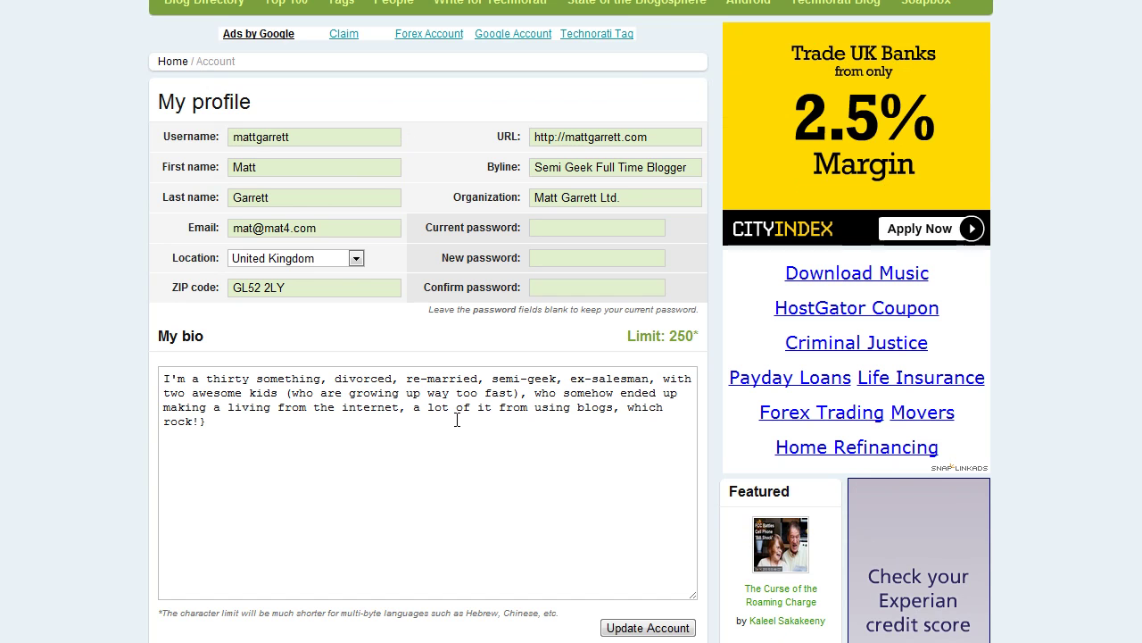
scroll(457, 418, "down", 3)
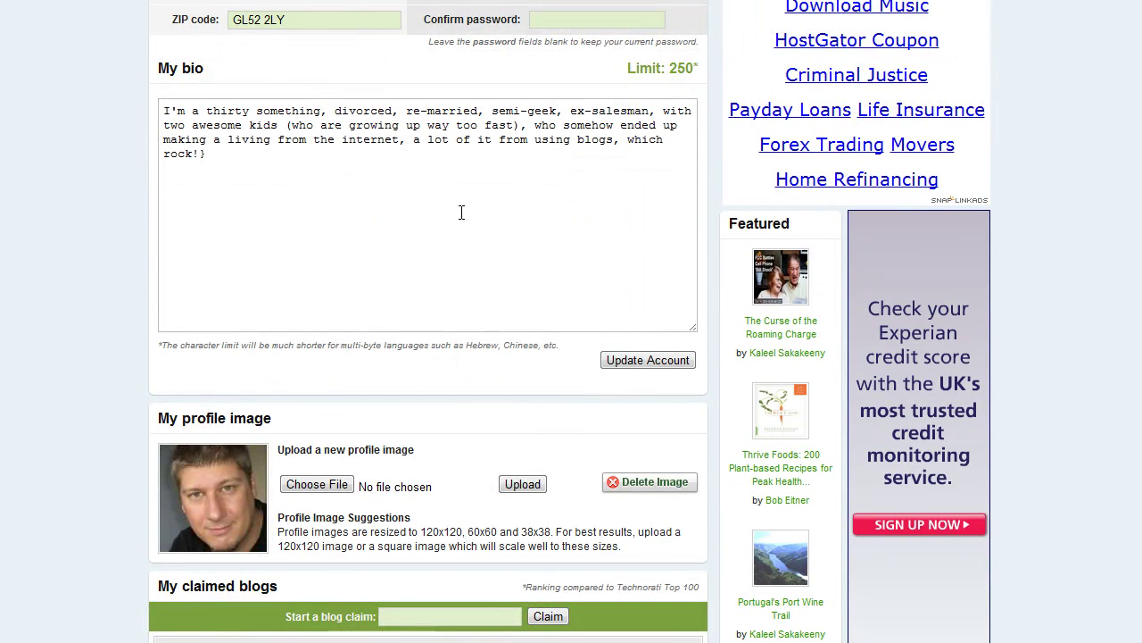
scroll(459, 416, "down", 3)
scroll(469, 267, "down", 1)
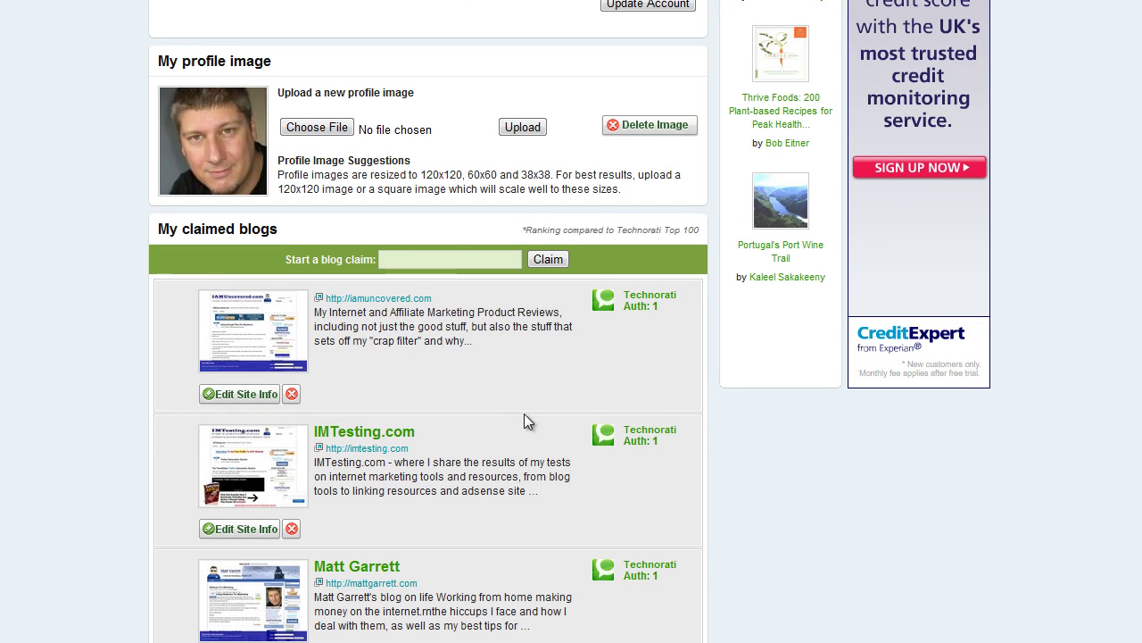
left_click(472, 259)
key("ctrl+v")
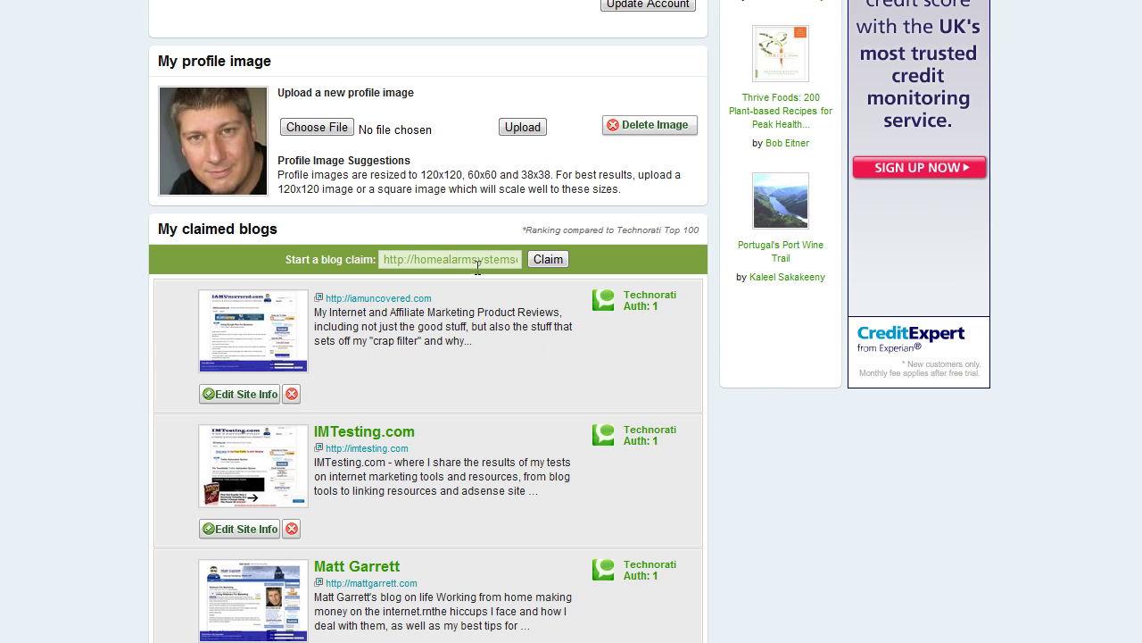
left_click(547, 259)
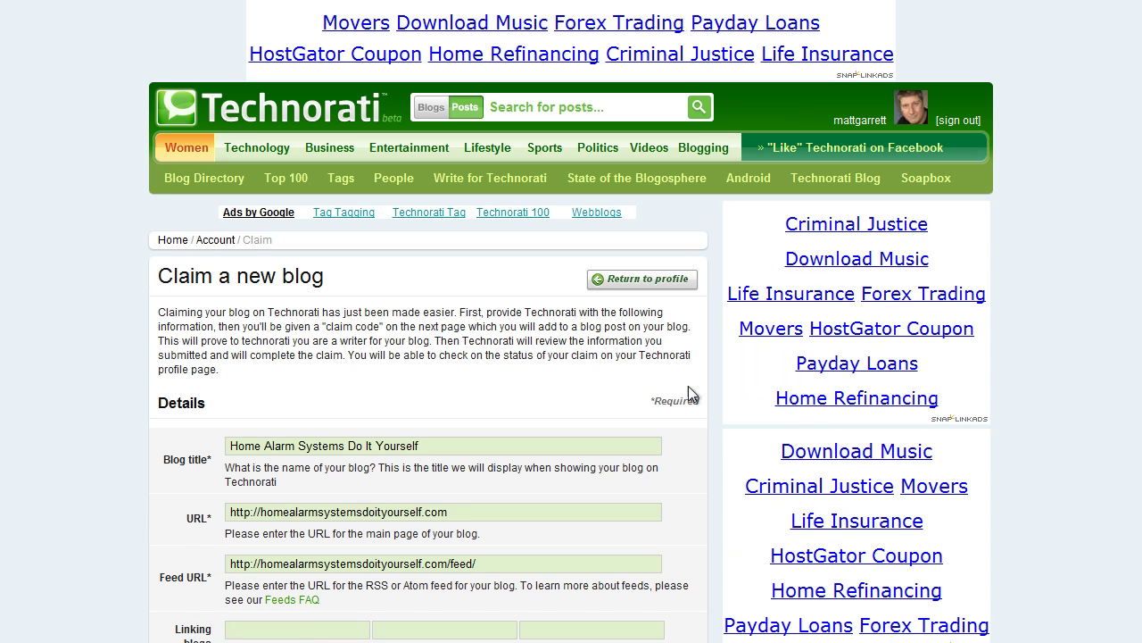
Check the blog title, URLs, site description, categories and tags in the Technorati claim form and submit it
scroll(1133, 254, "down", 3)
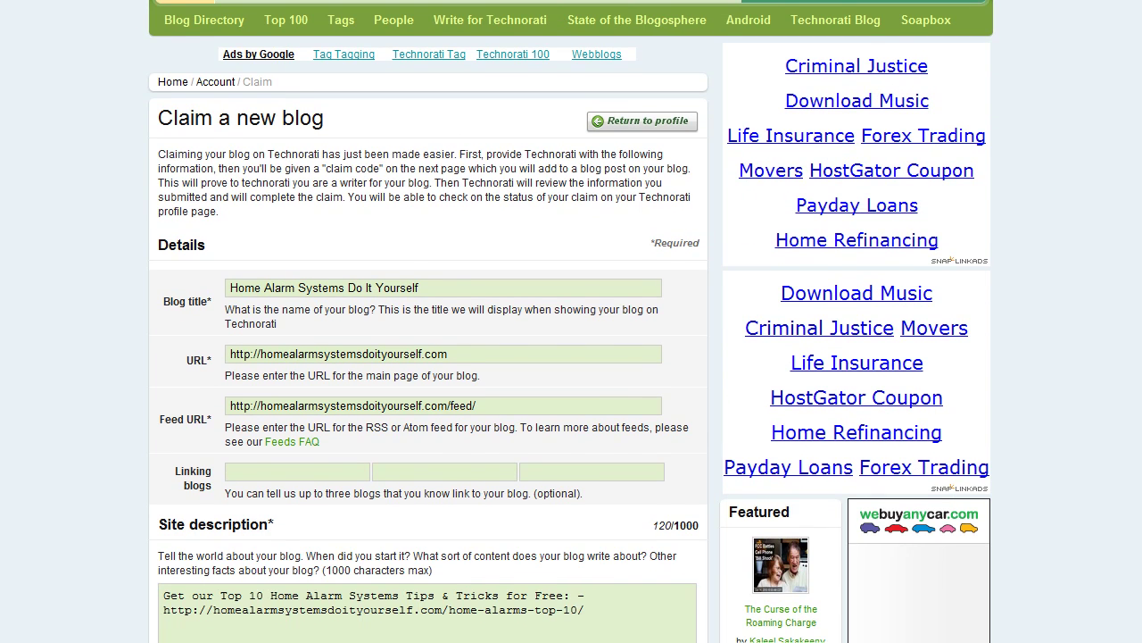
scroll(578, 330, "down", 1)
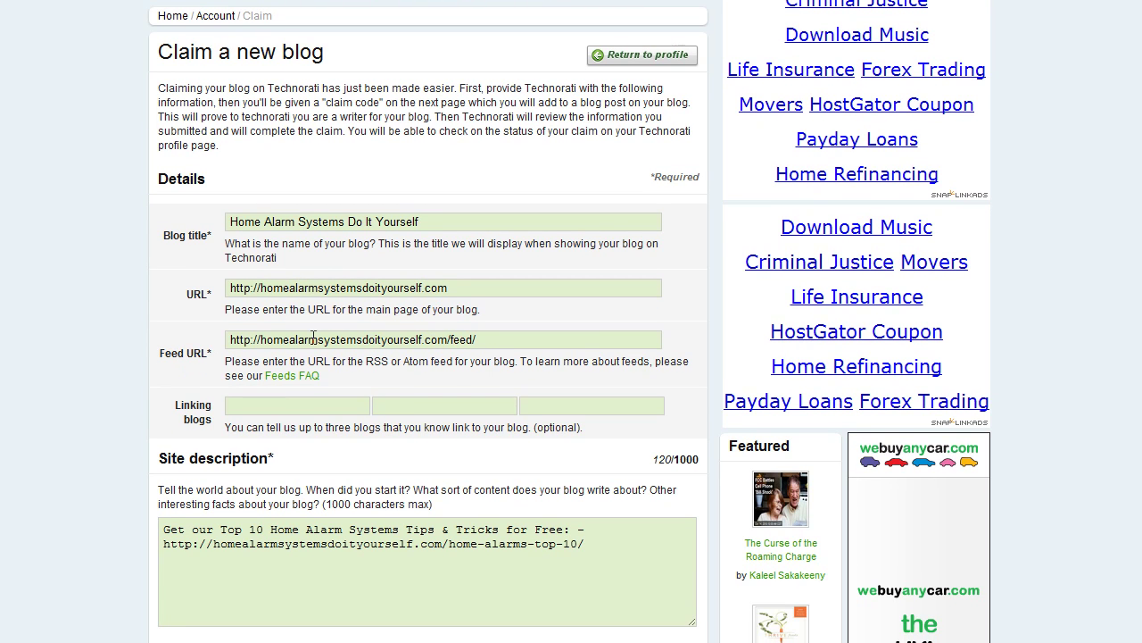
scroll(1121, 282, "down", 3)
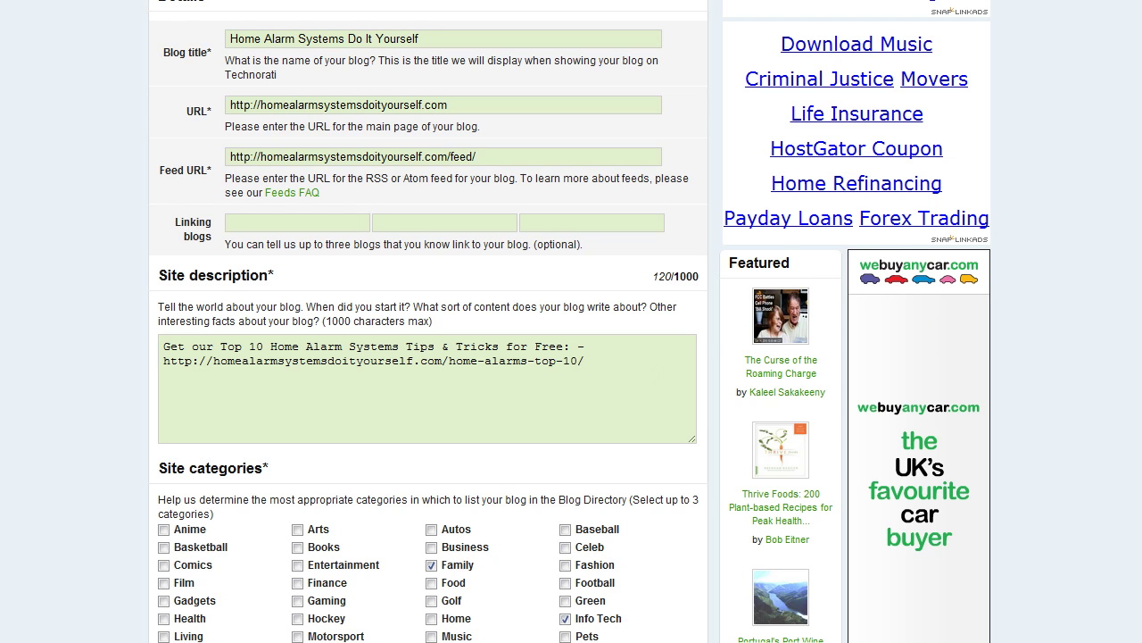
scroll(1001, 395, "down", 4)
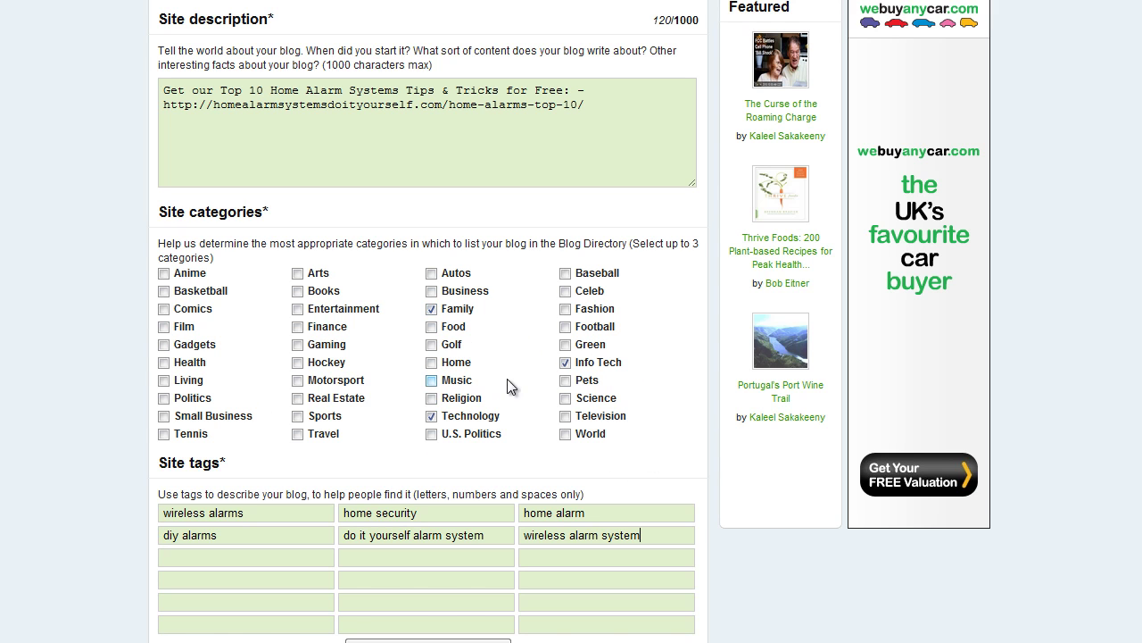
scroll(500, 378, "down", 2)
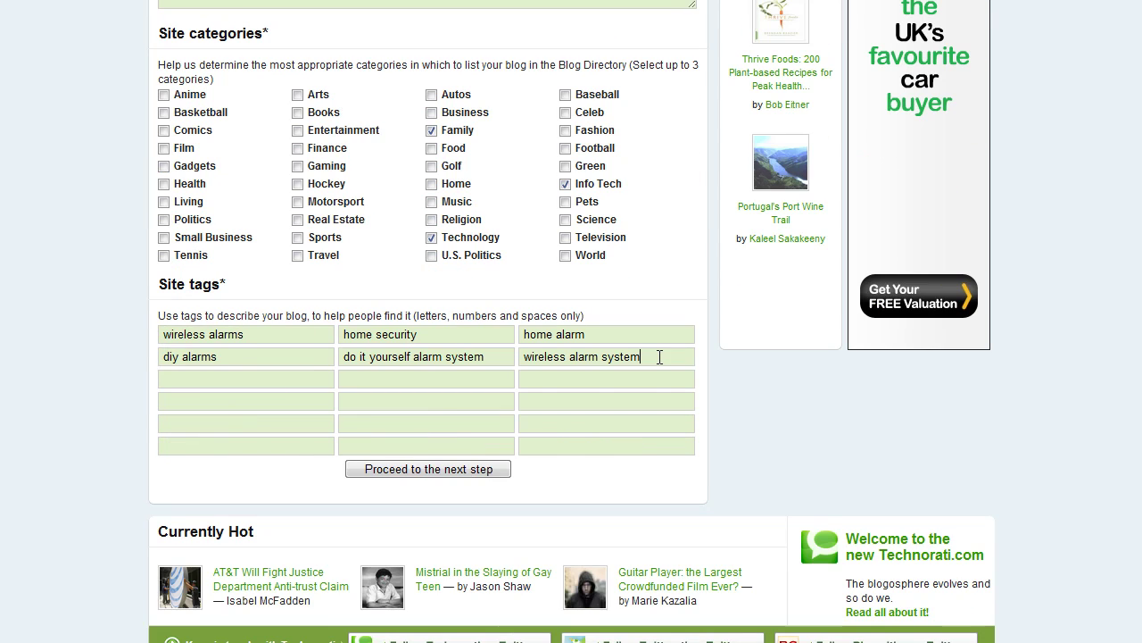
left_click(476, 474)
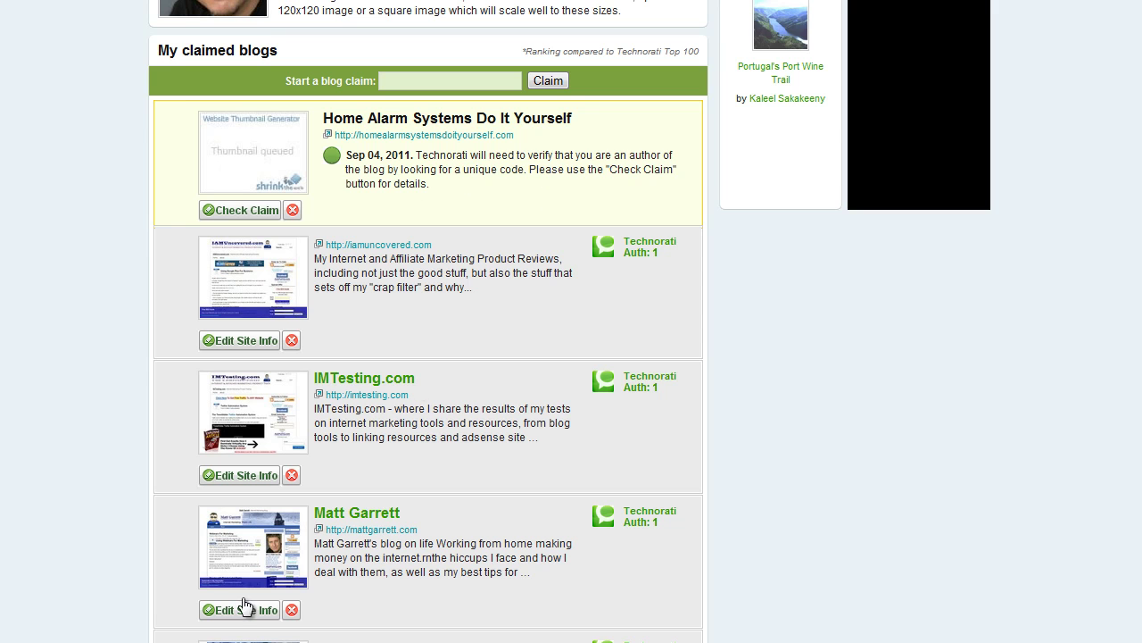
Select the claim token in Technorati's claim email and open the claim check for the Home Alarm Systems Do It Yourself blog
left_click(198, 642)
double_click(215, 195)
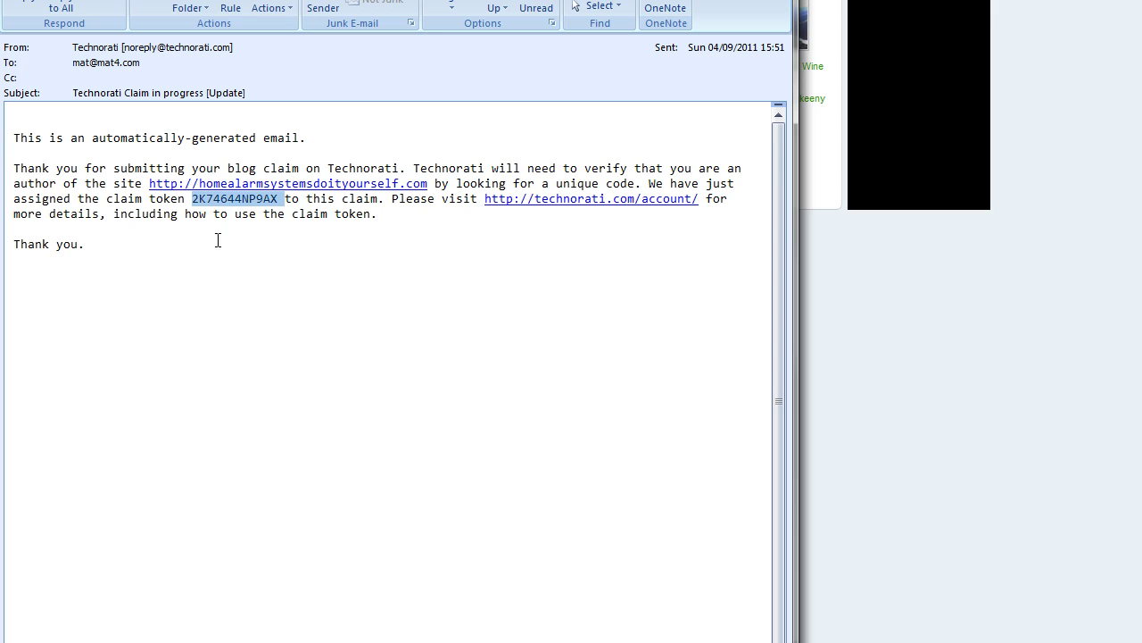
left_click(714, 0)
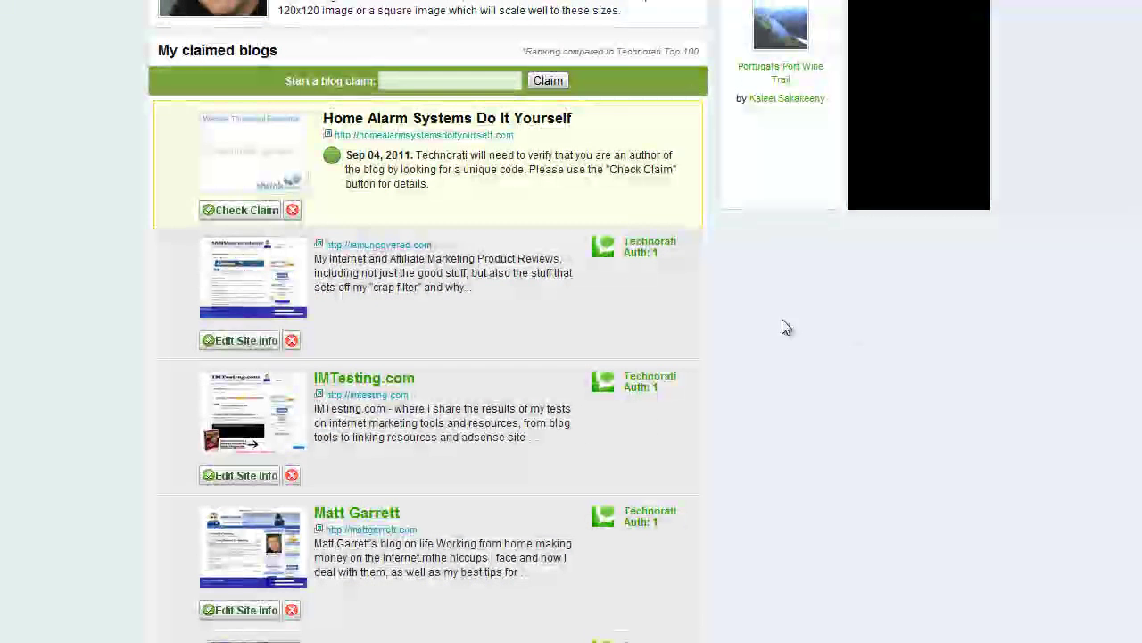
left_click(248, 212)
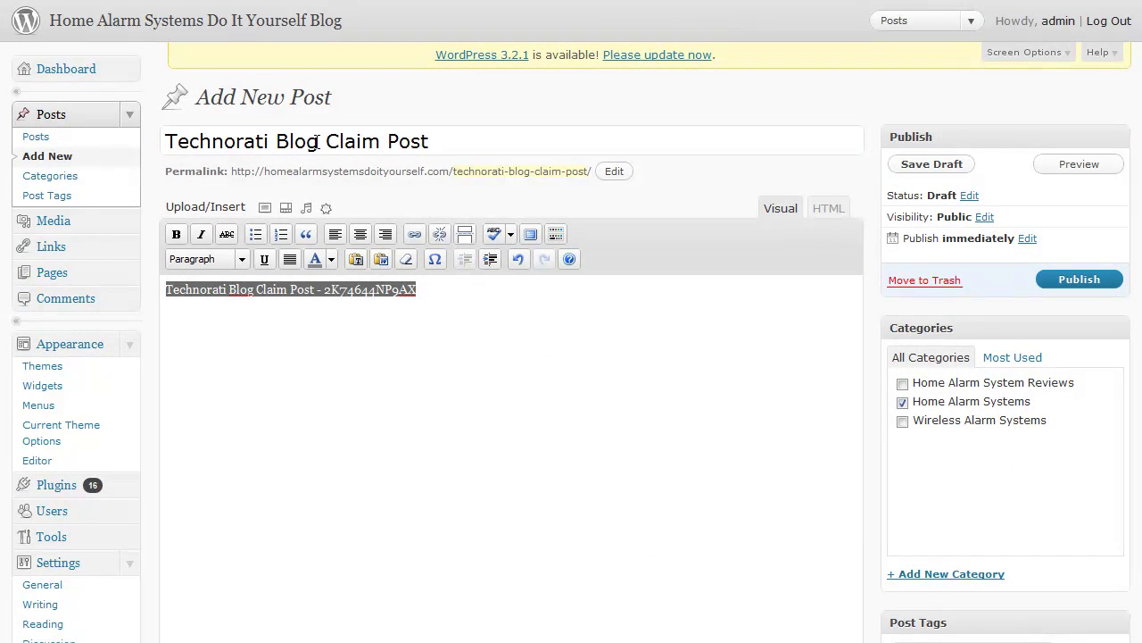
In WordPress, review and publish the Technorati Blog Claim Post containing the claim code, and request claim token verification on Technorati
left_click(234, 294)
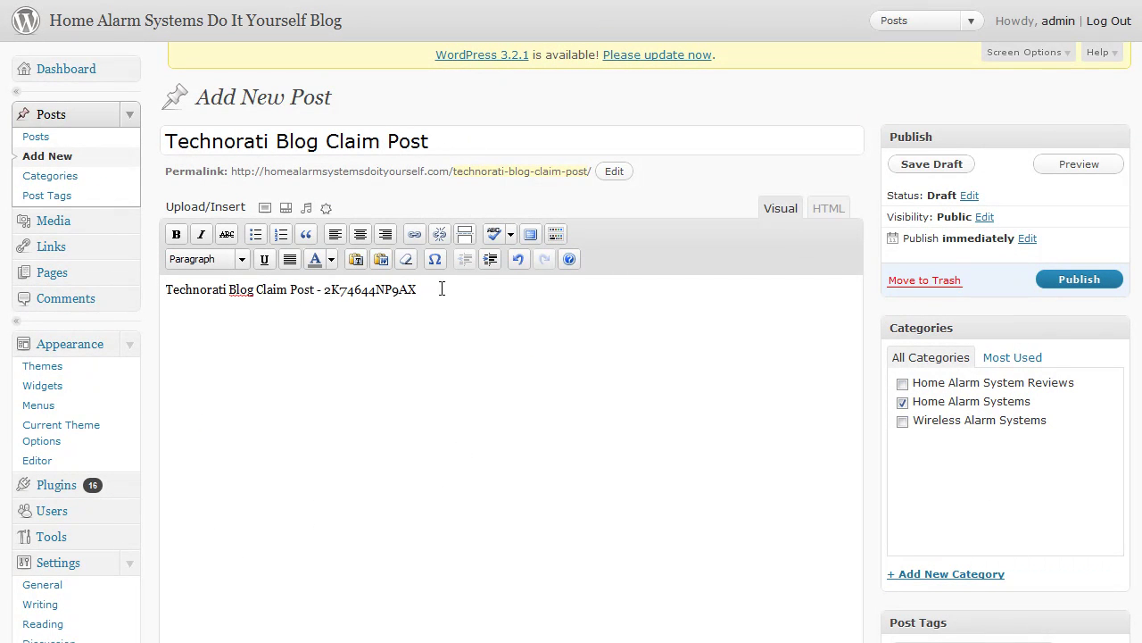
scroll(512, 400, "down", 7)
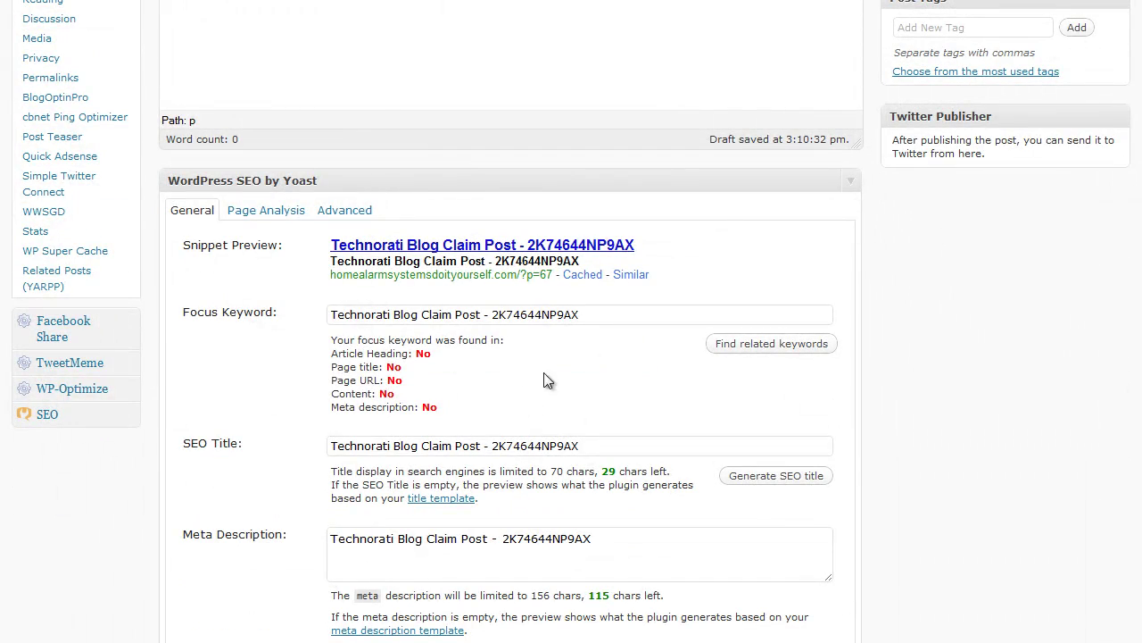
scroll(410, 128, "up", 3)
scroll(422, 239, "up", 4)
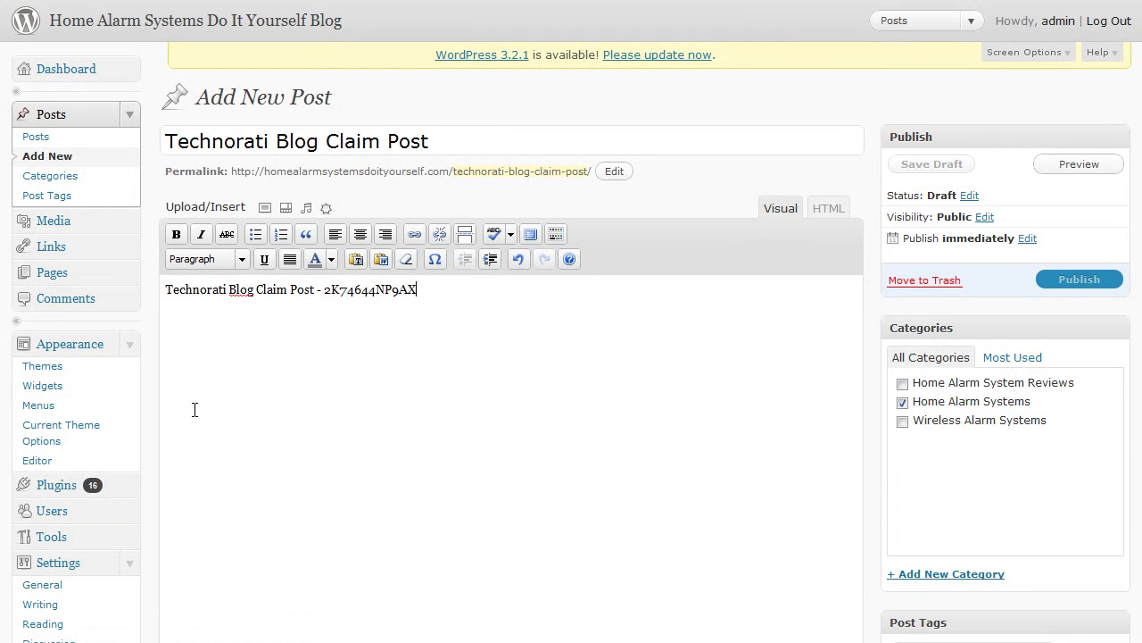
left_click(1081, 280)
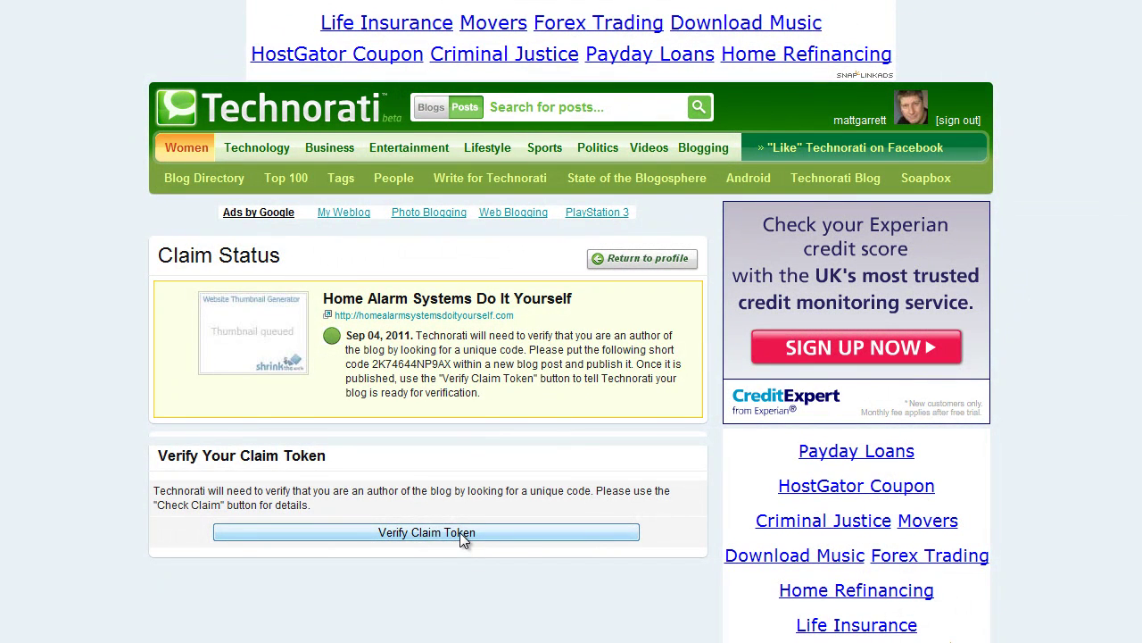
left_click(459, 532)
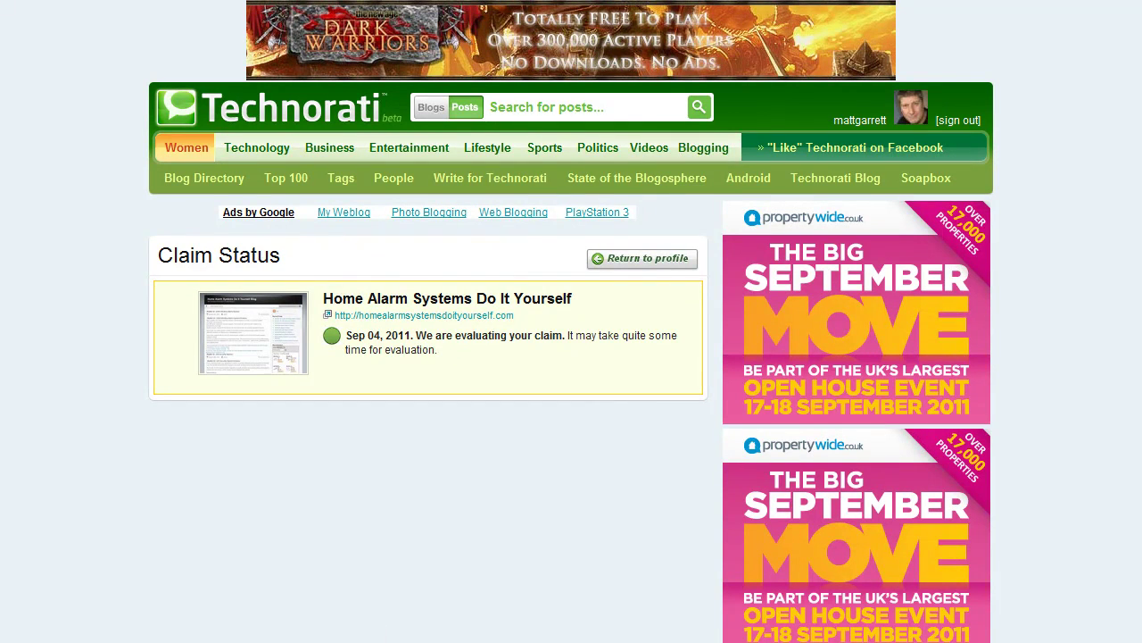
Switch to the PDF guide and look through its list of other blog directories sorted by PageRank
left_click(482, 1)
left_click(40, 140)
key("alt+Tab")
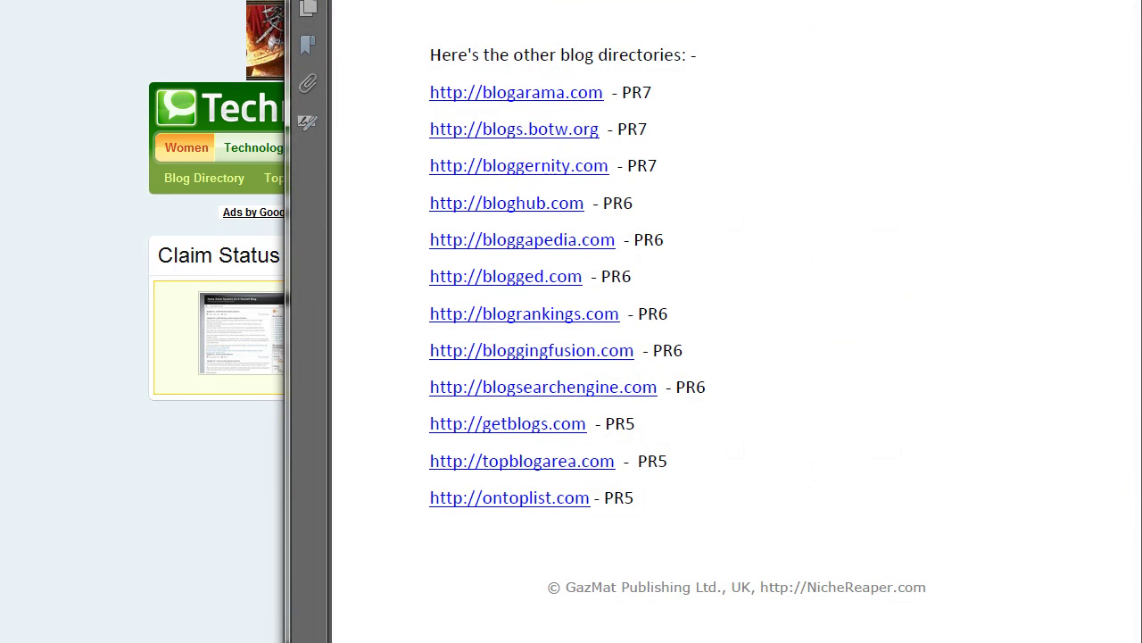
scroll(737, 322, "down", 7)
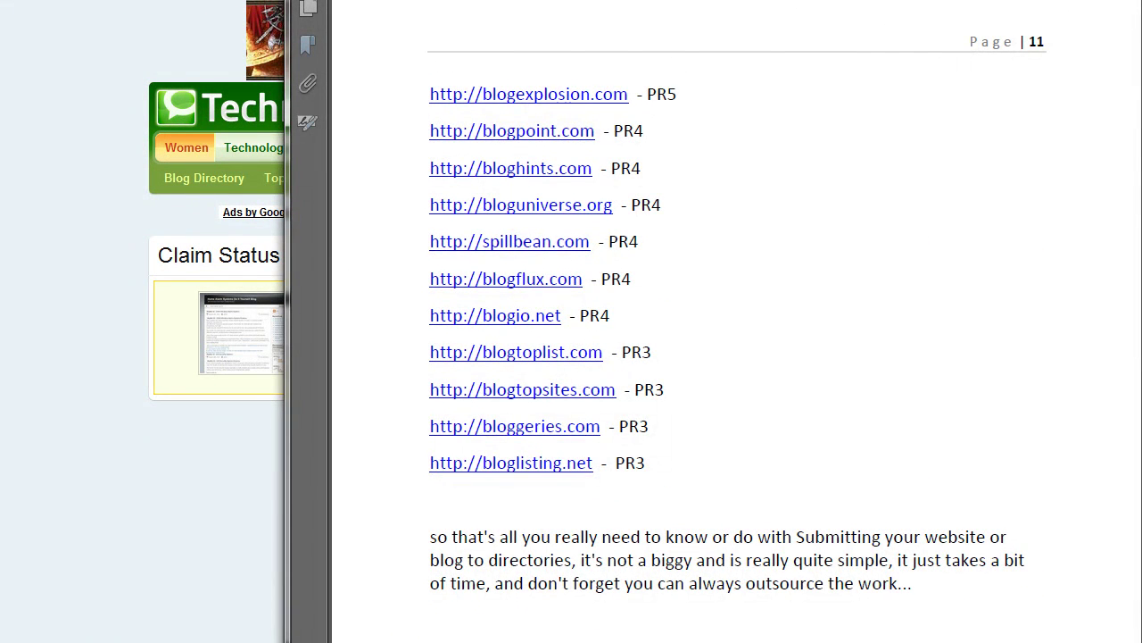
scroll(1136, 393, "up", 10)
scroll(709, 351, "down", 5)
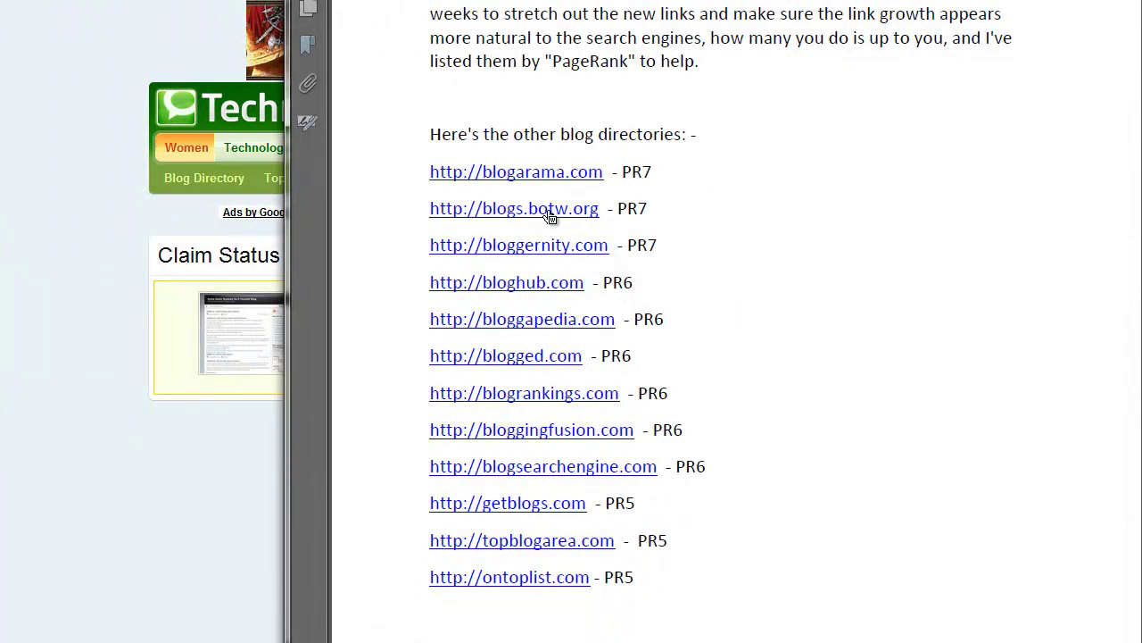